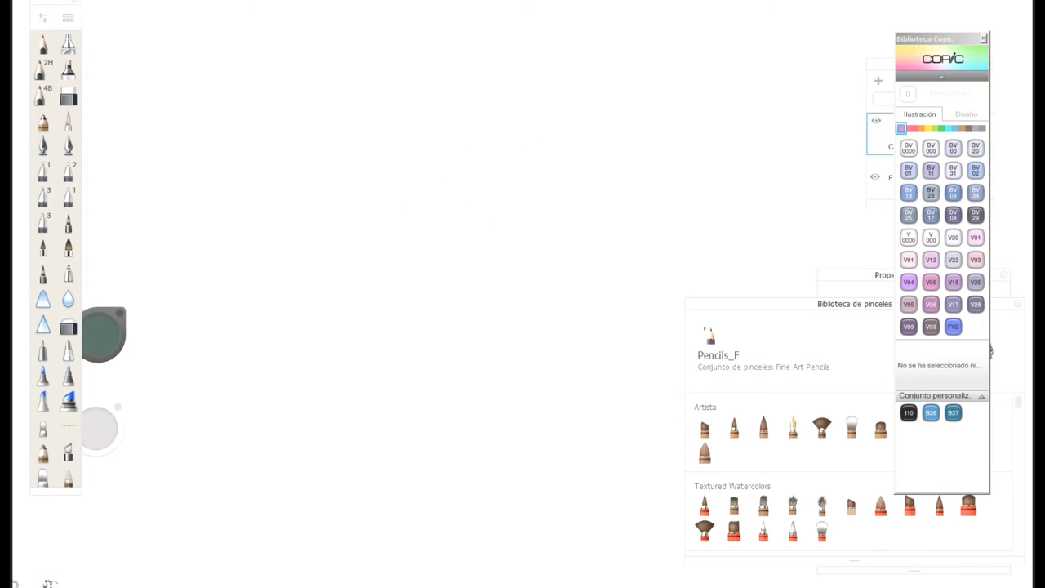
# - Sketch the tilted head's outline, from the rounded skull down to the cheek, chin and jaw, with the HB pencil from Fine Art Pencils
pyautogui.moveTo(1016, 400); pyautogui.dragTo(1018, 420)
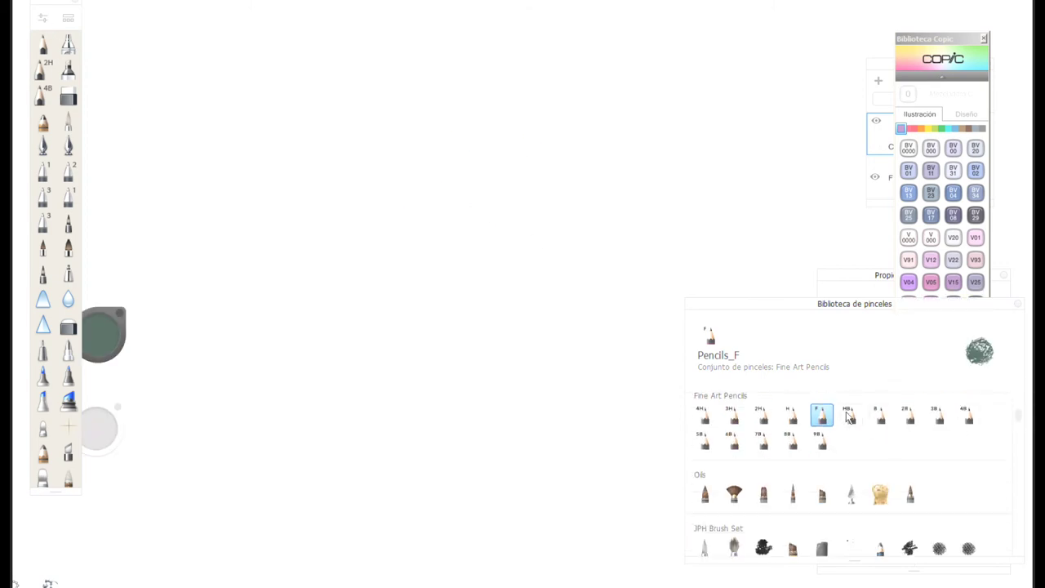
pyautogui.click(849, 416)
pyautogui.moveTo(485, 189)
pyautogui.mouseDown()
pyautogui.moveTo(466, 235)
pyautogui.moveTo(462, 198)
pyautogui.mouseUp()
pyautogui.moveTo(366, 44)
pyautogui.mouseDown()
pyautogui.moveTo(342, 111)
pyautogui.moveTo(347, 87)
pyautogui.moveTo(351, 162)
pyautogui.mouseUp()
pyautogui.moveTo(437, 1)
pyautogui.mouseDown()
pyautogui.moveTo(416, 8)
pyautogui.moveTo(502, 7)
pyautogui.mouseUp()
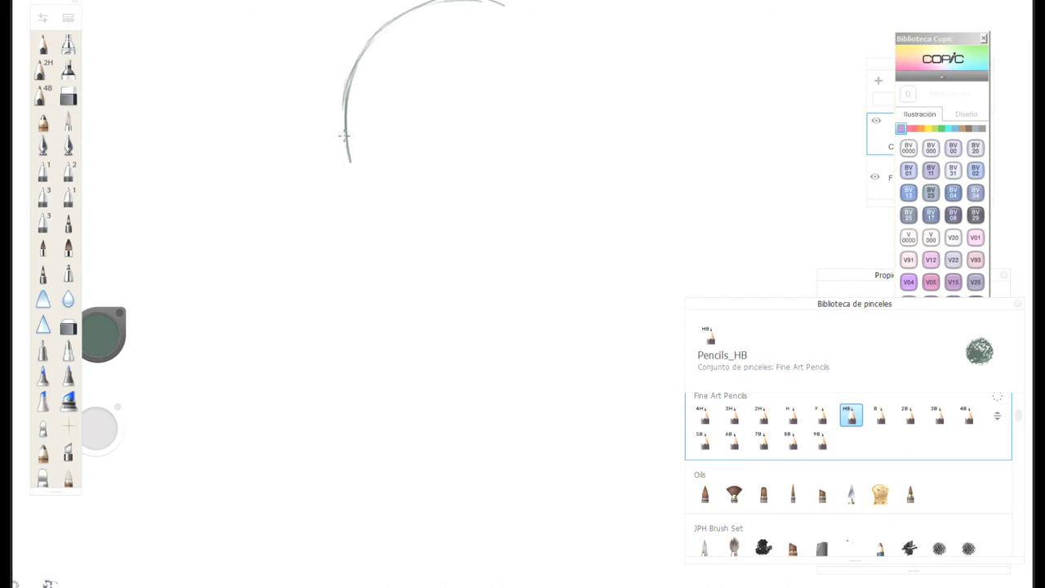
pyautogui.moveTo(351, 167)
pyautogui.mouseDown()
pyautogui.moveTo(382, 256)
pyautogui.moveTo(410, 310)
pyautogui.moveTo(426, 314)
pyautogui.moveTo(410, 294)
pyautogui.moveTo(415, 307)
pyautogui.moveTo(444, 312)
pyautogui.moveTo(526, 256)
pyautogui.moveTo(534, 210)
pyautogui.mouseUp()
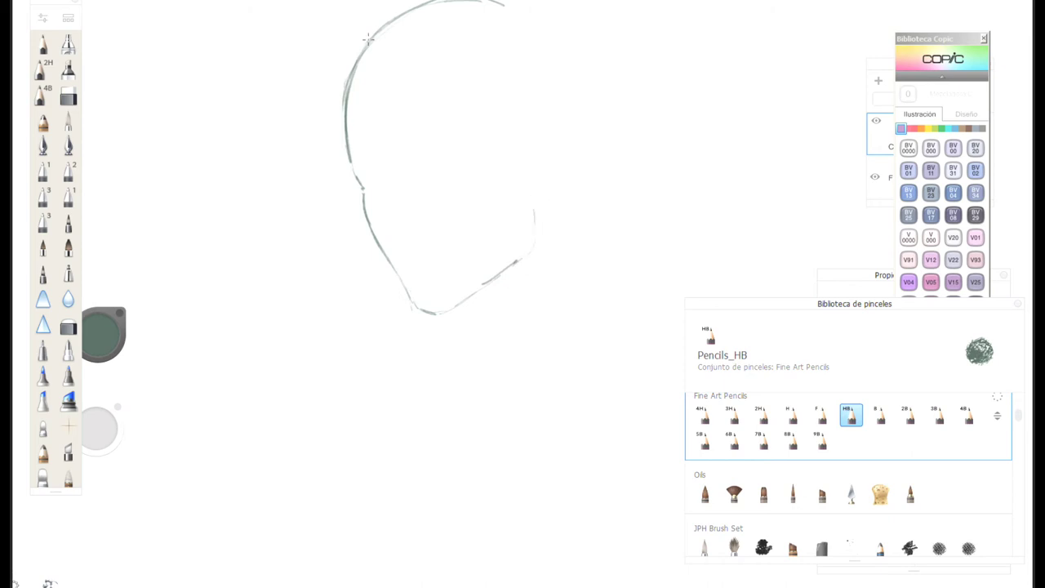
pyautogui.moveTo(500, 5)
pyautogui.mouseDown()
pyautogui.moveTo(551, 40)
pyautogui.moveTo(543, 20)
pyautogui.moveTo(563, 131)
pyautogui.mouseUp()
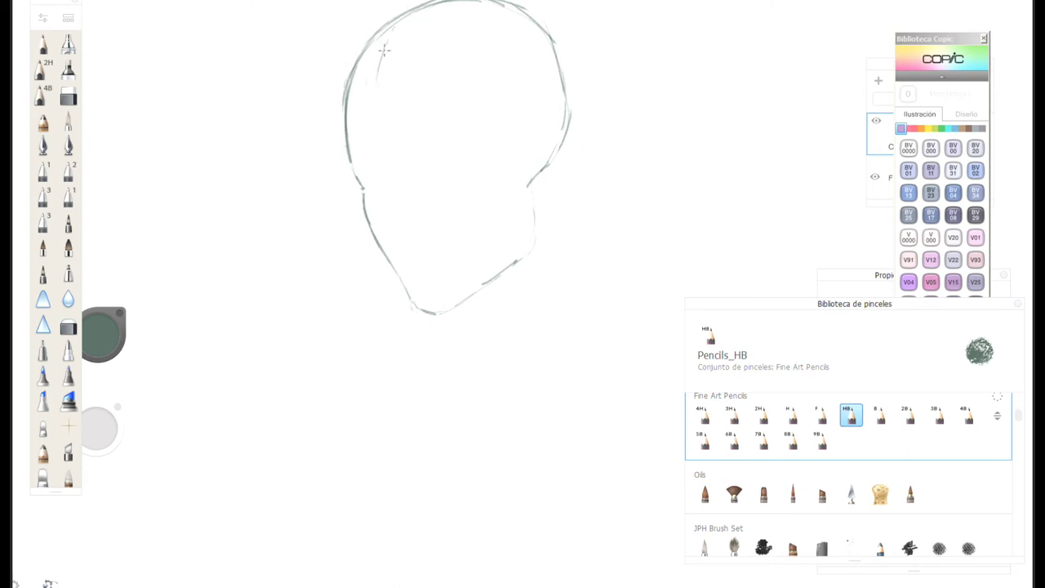
# - Draw the facial guidelines: a curved centre line, the eye, nose and mouth lines, and a second curve along the side plane
pyautogui.moveTo(373, 86)
pyautogui.mouseDown()
pyautogui.moveTo(390, 191)
pyautogui.moveTo(445, 309)
pyautogui.moveTo(531, 251)
pyautogui.moveTo(531, 175)
pyautogui.moveTo(552, 102)
pyautogui.mouseUp()
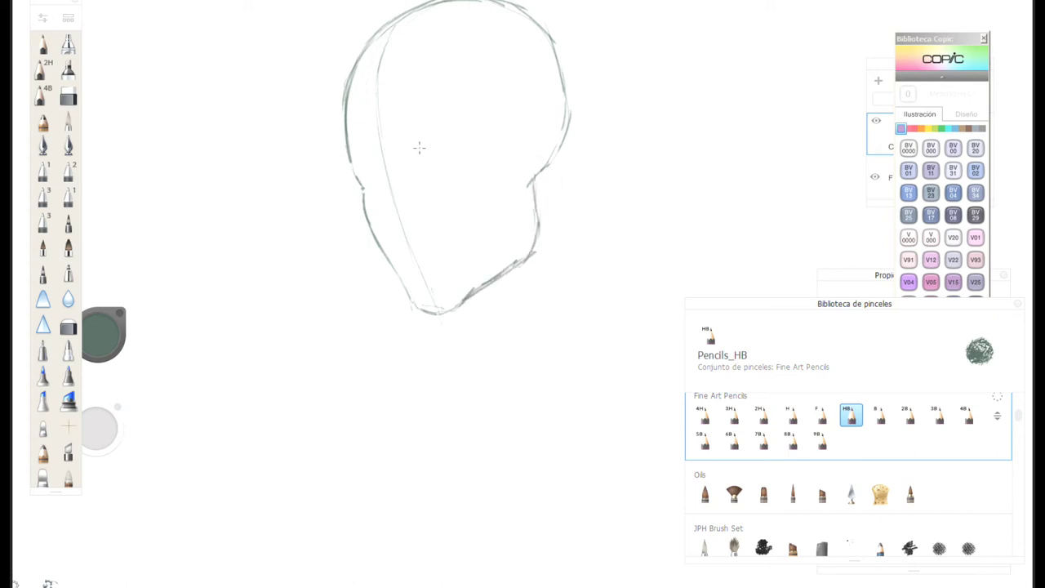
pyautogui.moveTo(430, 165)
pyautogui.mouseDown()
pyautogui.moveTo(363, 181)
pyautogui.moveTo(563, 128)
pyautogui.mouseUp()
pyautogui.moveTo(472, 214); pyautogui.dragTo(390, 238)
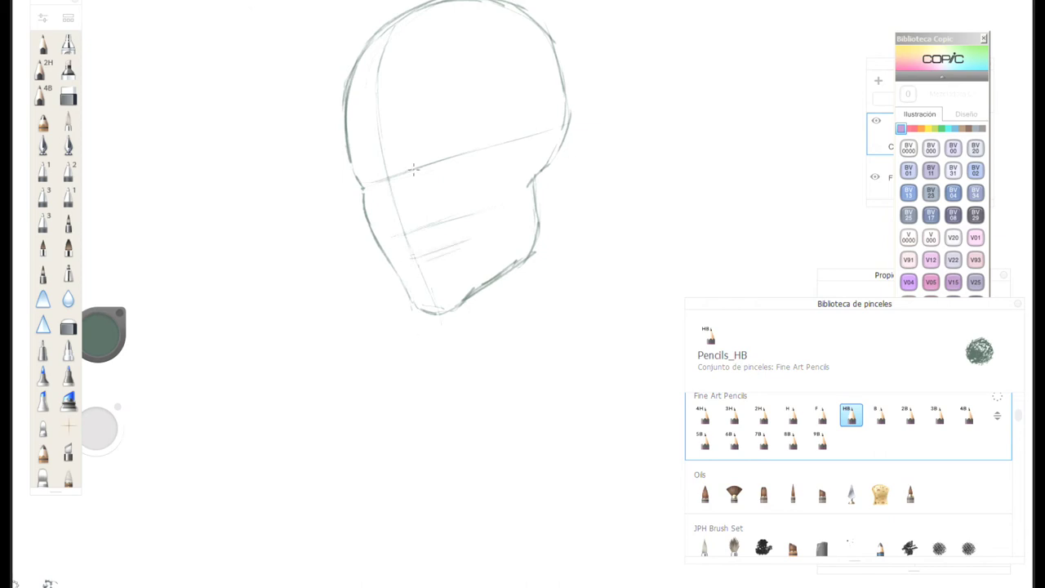
pyautogui.moveTo(457, 47)
pyautogui.mouseDown()
pyautogui.moveTo(466, 169)
pyautogui.moveTo(455, 154)
pyautogui.moveTo(488, 256)
pyautogui.mouseUp()
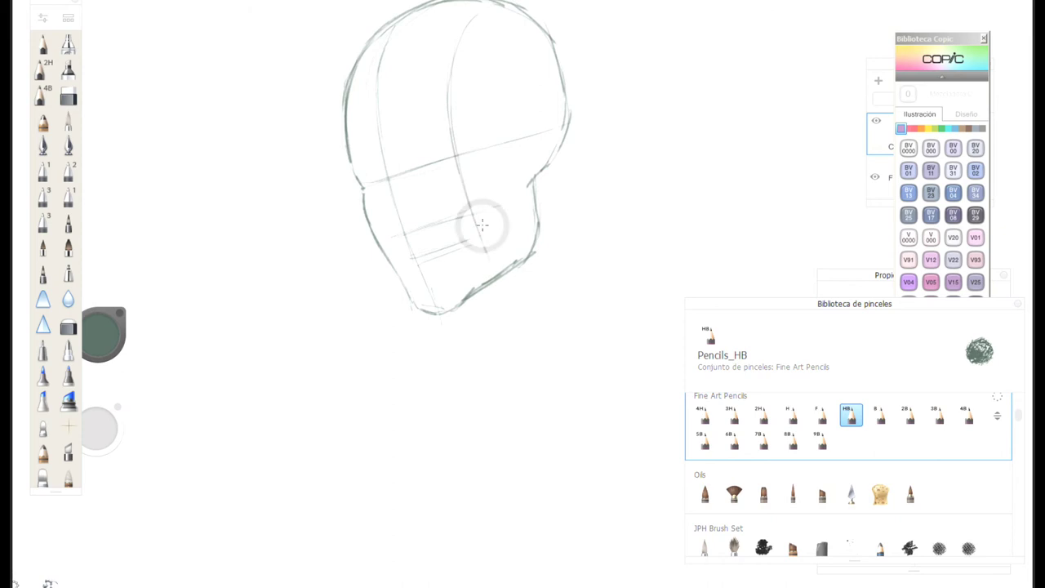
pyautogui.moveTo(486, 9); pyautogui.dragTo(450, 124)
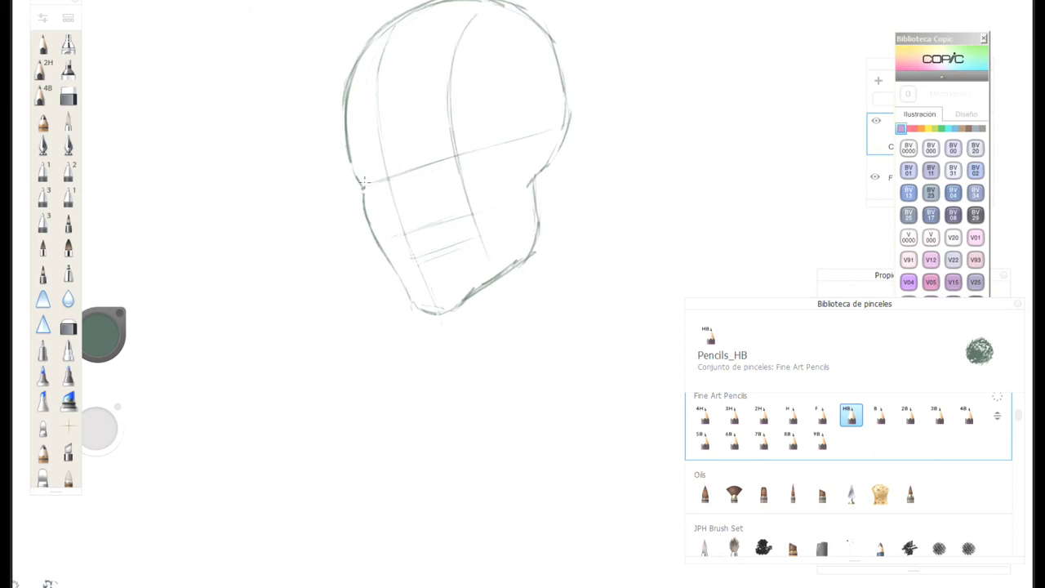
# - Mark the eye positions with short ticks along the eye guideline
pyautogui.moveTo(360, 178); pyautogui.dragTo(365, 192)
pyautogui.moveTo(415, 160); pyautogui.dragTo(457, 160)
pyautogui.press('space')
pyautogui.moveTo(462, 201); pyautogui.dragTo(508, 233)
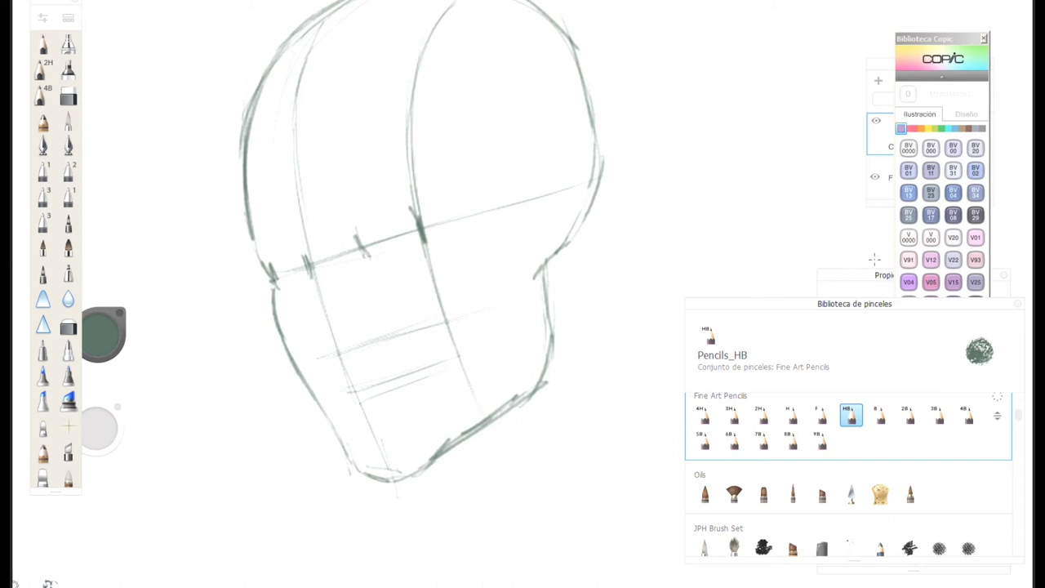
# - Add a new layer above the construction sketch
pyautogui.click(882, 64)
pyautogui.click(936, 142)
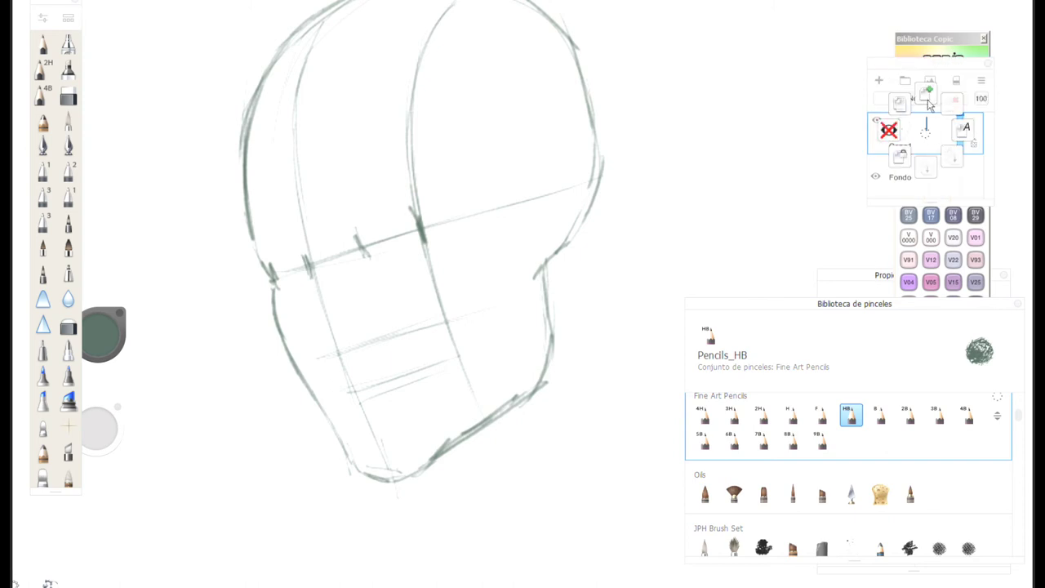
pyautogui.moveTo(927, 129); pyautogui.dragTo(924, 99)
# - Lower the opacity of Capa1 to 41 and choose the 3B pencil from Fine Art Pencils
pyautogui.click(937, 178)
pyautogui.moveTo(961, 175); pyautogui.dragTo(961, 181)
pyautogui.click(938, 416)
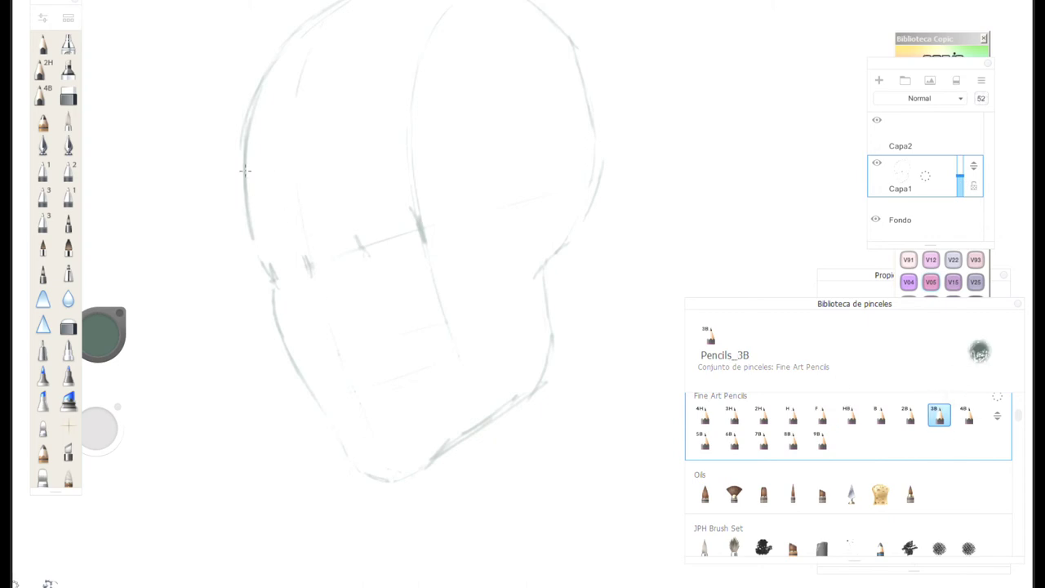
pyautogui.moveTo(961, 183); pyautogui.dragTo(963, 189)
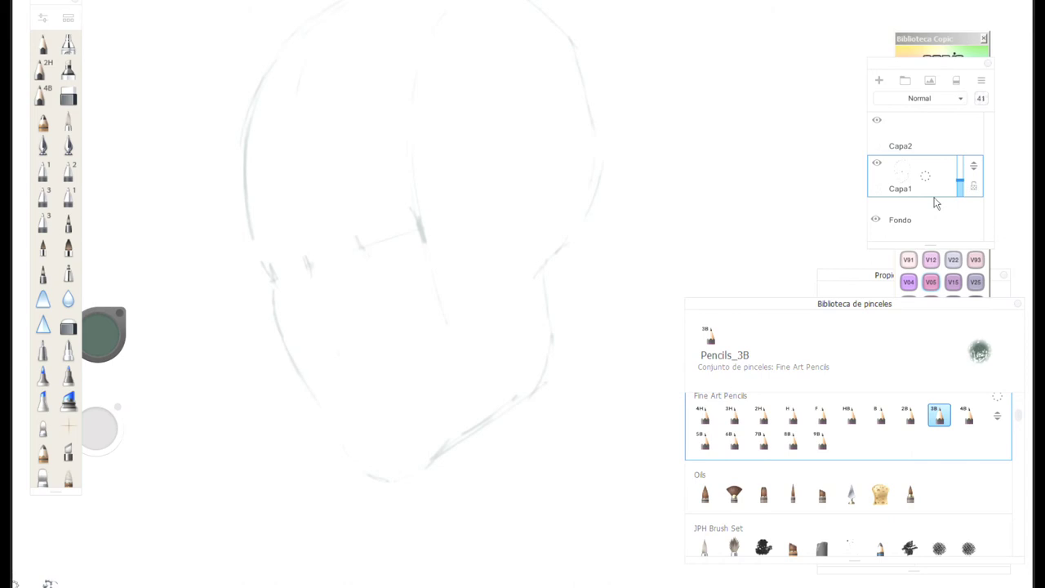
# - Trace the face contour on Capa2 in near-black, from the forehead past the eye socket and cheek to the chin and jaw
pyautogui.click(958, 152)
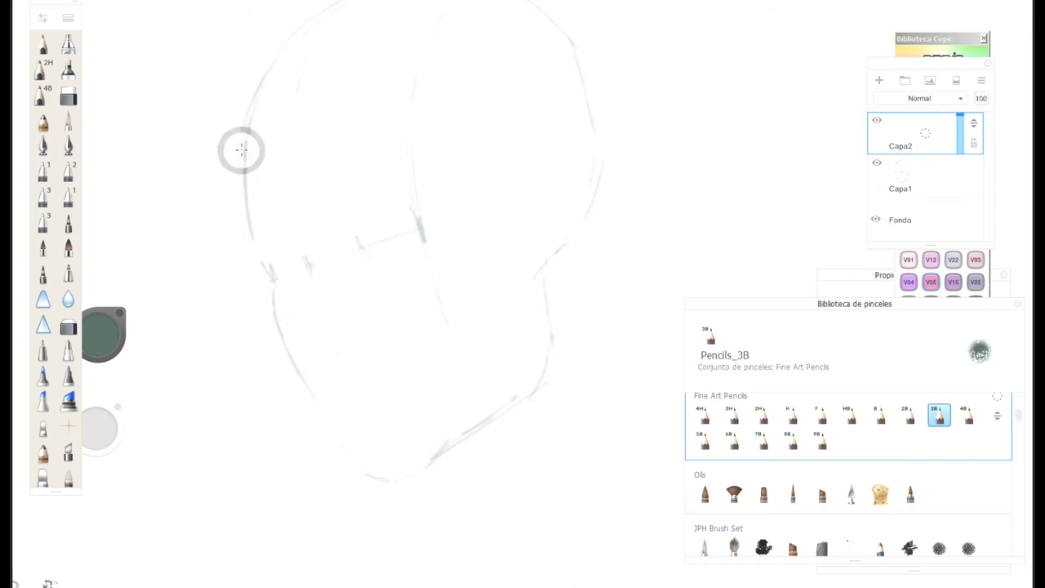
pyautogui.moveTo(242, 152); pyautogui.dragTo(250, 239)
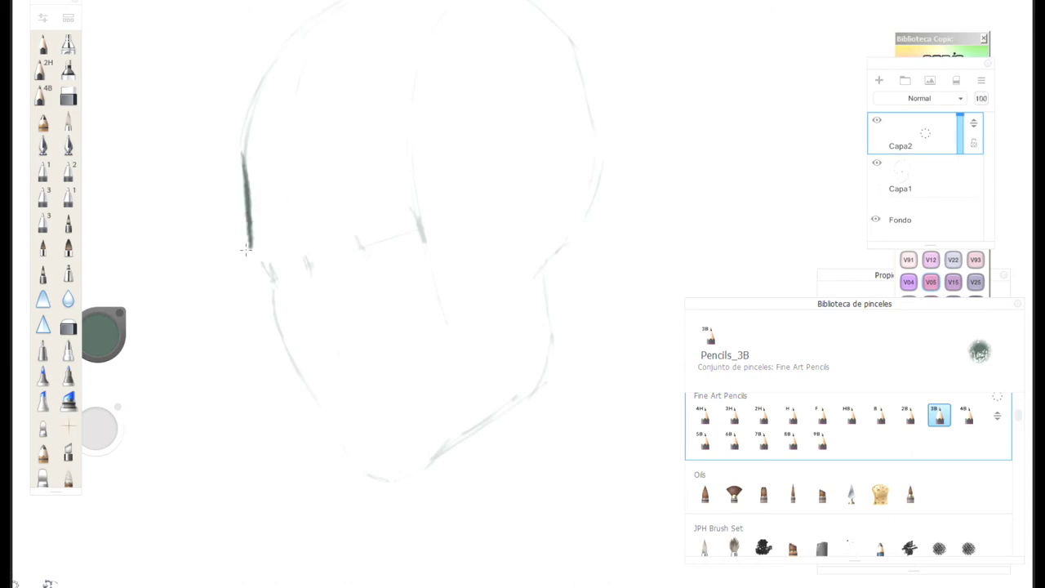
pyautogui.moveTo(115, 351); pyautogui.dragTo(124, 494)
pyautogui.moveTo(242, 153)
pyautogui.mouseDown()
pyautogui.moveTo(249, 247)
pyautogui.moveTo(250, 236)
pyautogui.moveTo(273, 286)
pyautogui.moveTo(269, 267)
pyautogui.moveTo(283, 346)
pyautogui.mouseUp()
pyautogui.moveTo(273, 296)
pyautogui.mouseDown()
pyautogui.moveTo(288, 359)
pyautogui.moveTo(326, 409)
pyautogui.mouseUp()
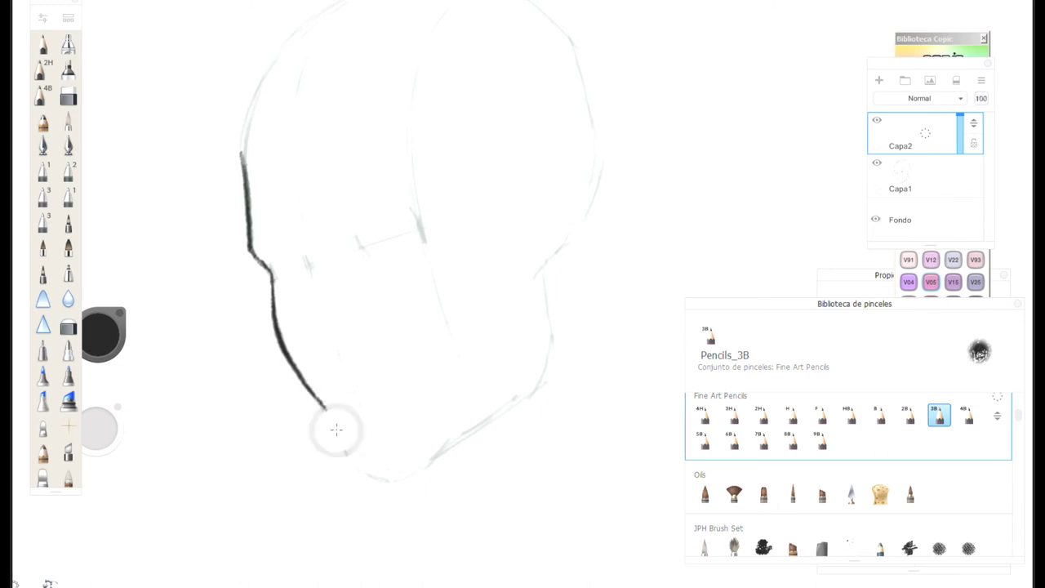
pyautogui.moveTo(333, 424)
pyautogui.mouseDown()
pyautogui.moveTo(349, 465)
pyautogui.moveTo(390, 479)
pyautogui.moveTo(508, 397)
pyautogui.mouseUp()
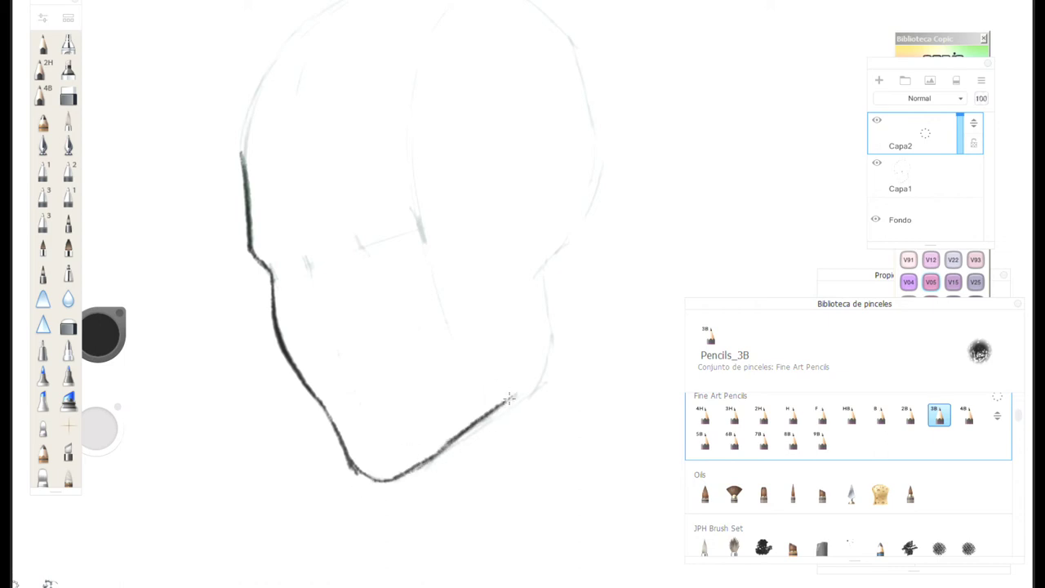
pyautogui.moveTo(529, 382); pyautogui.dragTo(537, 281)
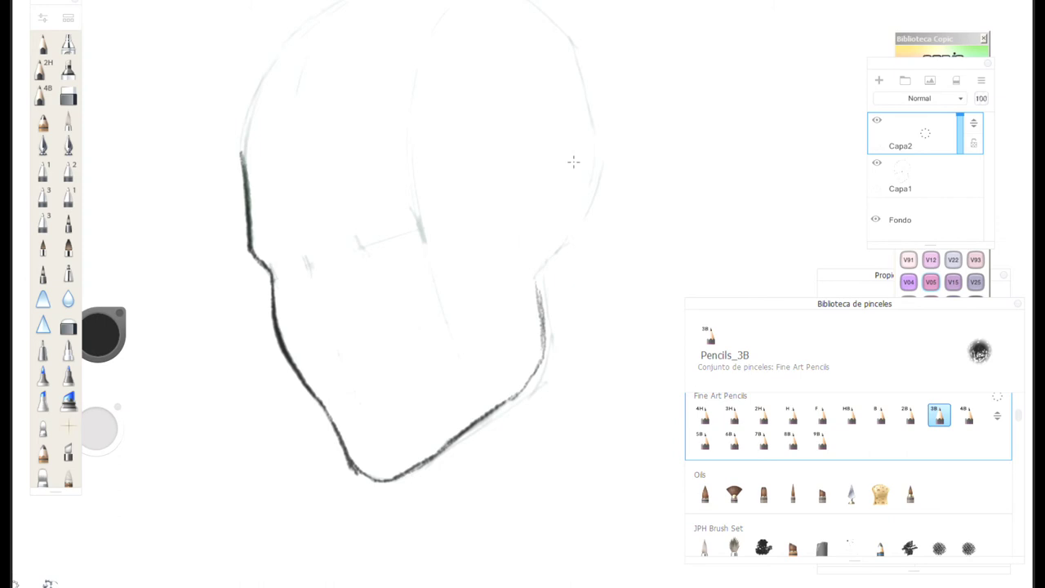
# - Draw the far eye beside the face contour, with its upper lid, outer lashes, iris curve and lower lid
pyautogui.press('space')
pyautogui.moveTo(318, 280); pyautogui.dragTo(341, 209)
pyautogui.moveTo(312, 280)
pyautogui.mouseDown()
pyautogui.moveTo(274, 244)
pyautogui.moveTo(298, 250)
pyautogui.moveTo(261, 240)
pyautogui.moveTo(274, 238)
pyautogui.moveTo(302, 262)
pyautogui.moveTo(253, 243)
pyautogui.moveTo(287, 250)
pyautogui.moveTo(272, 242)
pyautogui.moveTo(243, 253)
pyautogui.moveTo(255, 245)
pyautogui.moveTo(209, 277)
pyautogui.moveTo(247, 259)
pyautogui.mouseUp()
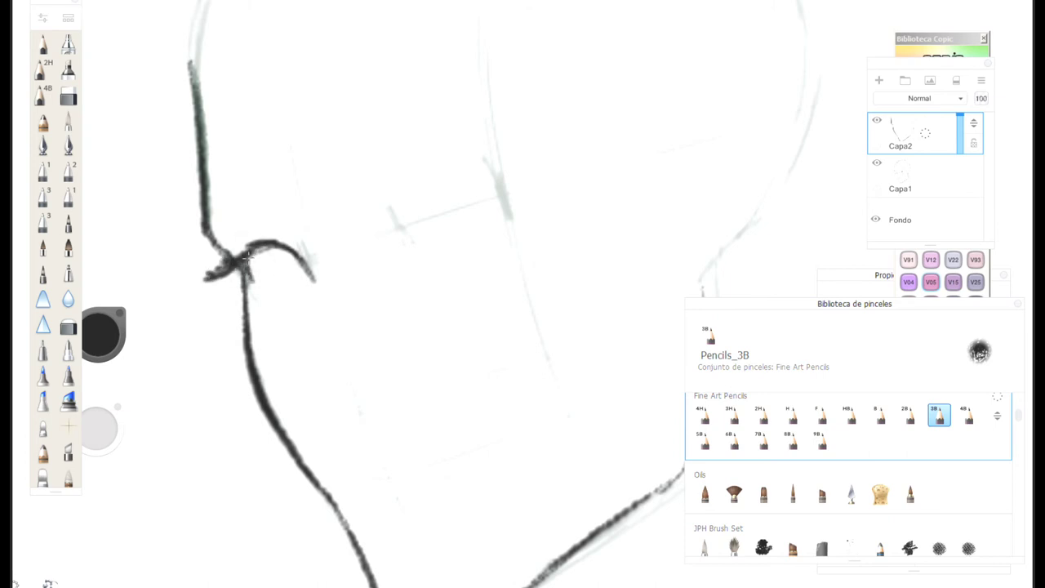
pyautogui.moveTo(301, 266)
pyautogui.mouseDown()
pyautogui.moveTo(266, 282)
pyautogui.moveTo(262, 260)
pyautogui.moveTo(308, 243)
pyautogui.mouseUp()
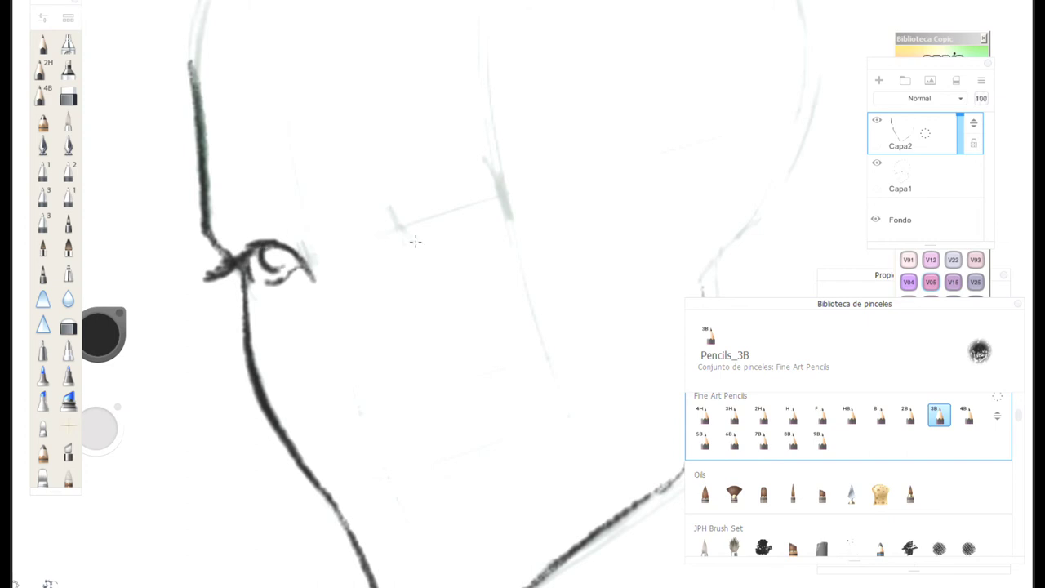
# - Draw the near eye with a thick upper lid and lashes, lower lid, iris, and small strokes beside the inner corner
pyautogui.moveTo(405, 240)
pyautogui.mouseDown()
pyautogui.moveTo(408, 203)
pyautogui.moveTo(405, 235)
pyautogui.moveTo(426, 184)
pyautogui.moveTo(407, 215)
pyautogui.moveTo(412, 188)
pyautogui.moveTo(405, 236)
pyautogui.moveTo(445, 172)
pyautogui.moveTo(453, 177)
pyautogui.moveTo(413, 198)
pyautogui.moveTo(453, 175)
pyautogui.moveTo(424, 185)
pyautogui.moveTo(511, 187)
pyautogui.mouseUp()
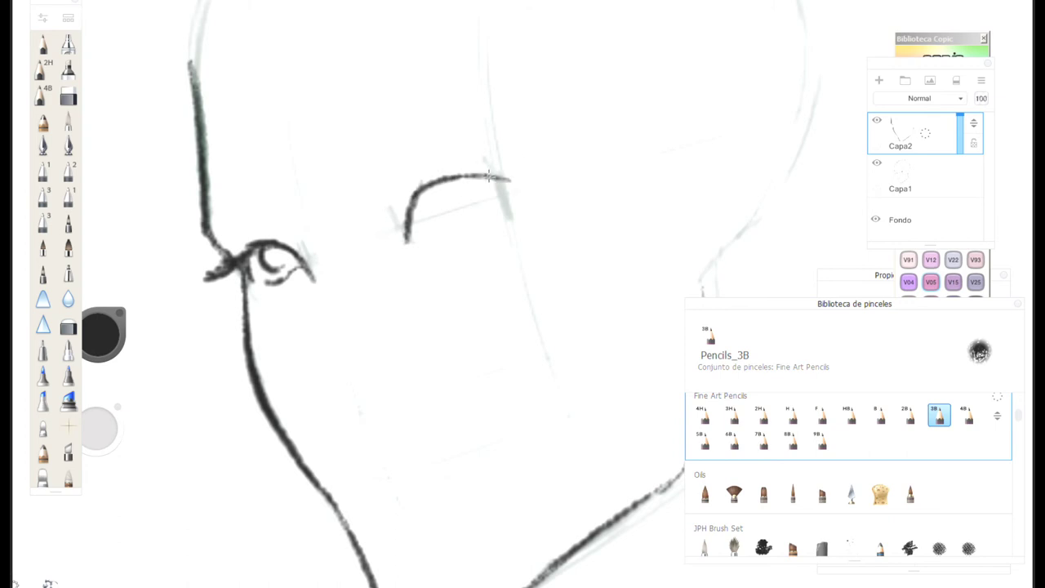
pyautogui.moveTo(408, 236)
pyautogui.mouseDown()
pyautogui.moveTo(413, 226)
pyautogui.moveTo(474, 215)
pyautogui.moveTo(509, 187)
pyautogui.moveTo(439, 178)
pyautogui.moveTo(413, 208)
pyautogui.moveTo(427, 187)
pyautogui.moveTo(414, 204)
pyautogui.moveTo(493, 182)
pyautogui.mouseUp()
pyautogui.moveTo(430, 185)
pyautogui.mouseDown()
pyautogui.moveTo(510, 185)
pyautogui.moveTo(523, 174)
pyautogui.moveTo(457, 168)
pyautogui.moveTo(422, 180)
pyautogui.moveTo(400, 229)
pyautogui.moveTo(442, 176)
pyautogui.mouseUp()
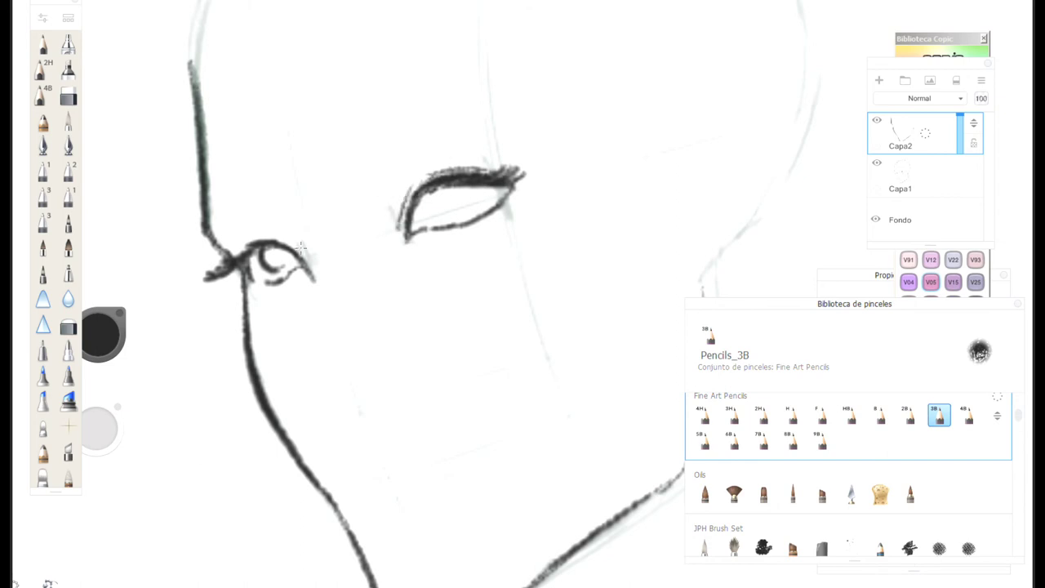
pyautogui.moveTo(389, 208); pyautogui.dragTo(385, 231)
pyautogui.moveTo(449, 188)
pyautogui.mouseDown()
pyautogui.moveTo(459, 211)
pyautogui.moveTo(475, 214)
pyautogui.moveTo(488, 192)
pyautogui.moveTo(478, 184)
pyautogui.moveTo(460, 196)
pyautogui.moveTo(474, 196)
pyautogui.mouseUp()
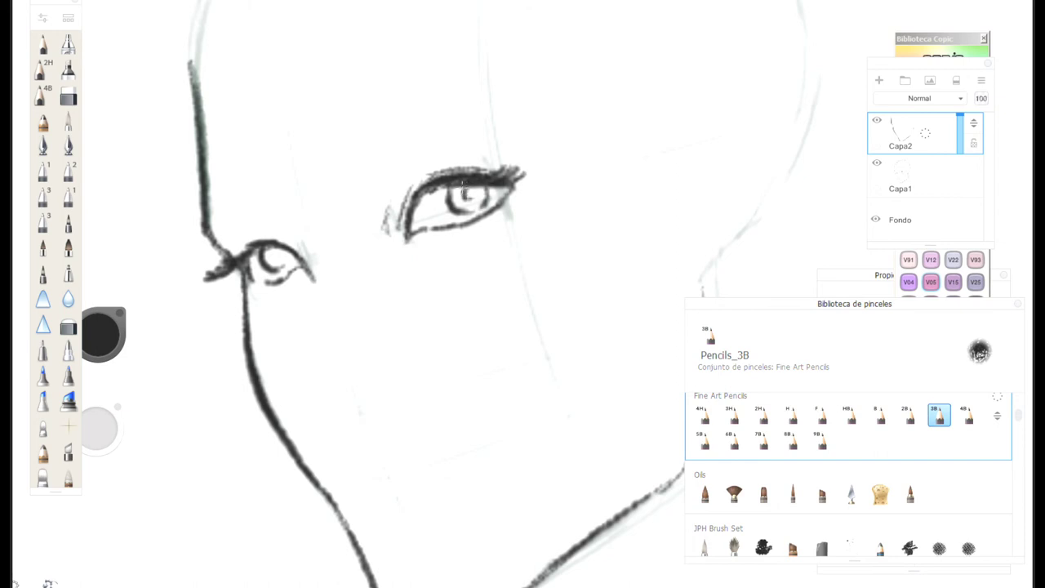
# - Darken the far eye's pupil and lashes, and draw an arched eyebrow above each eye
pyautogui.moveTo(278, 252)
pyautogui.mouseDown()
pyautogui.moveTo(270, 263)
pyautogui.moveTo(308, 255)
pyautogui.moveTo(282, 260)
pyautogui.moveTo(284, 246)
pyautogui.moveTo(258, 243)
pyautogui.moveTo(240, 260)
pyautogui.mouseUp()
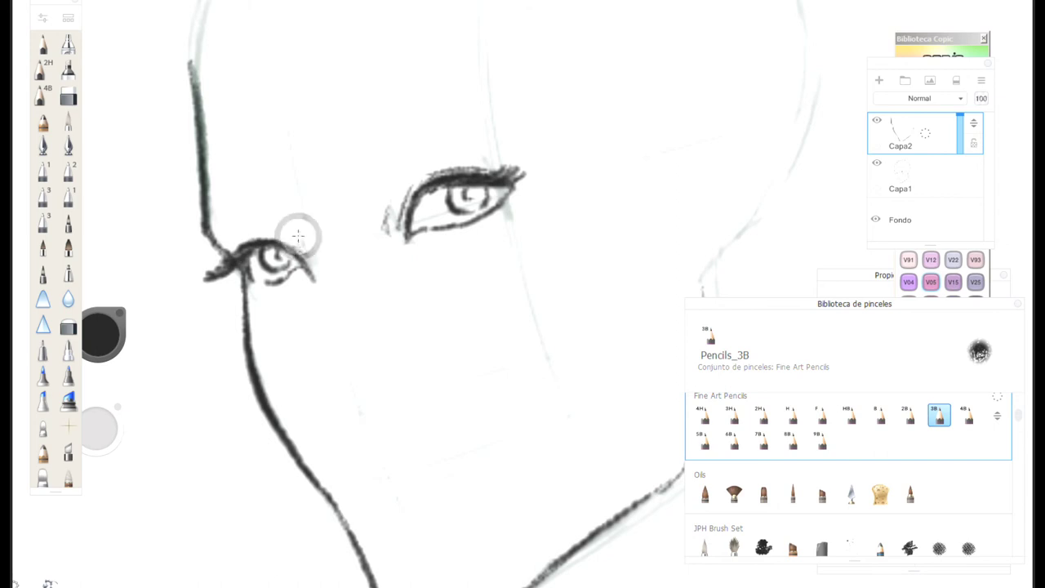
pyautogui.moveTo(235, 210)
pyautogui.mouseDown()
pyautogui.moveTo(284, 225)
pyautogui.moveTo(232, 212)
pyautogui.moveTo(204, 214)
pyautogui.moveTo(211, 222)
pyautogui.mouseUp()
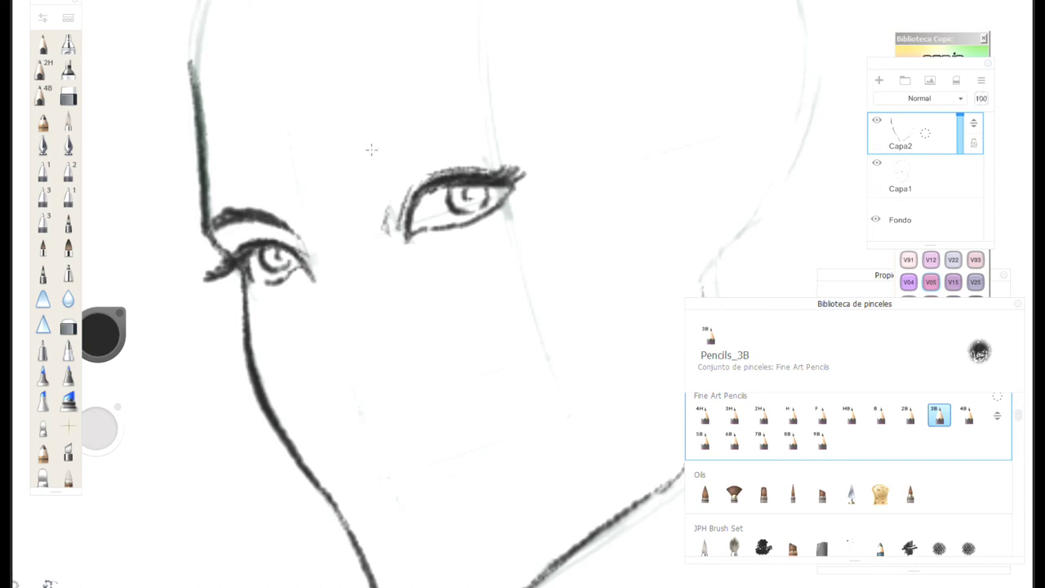
pyautogui.moveTo(402, 153)
pyautogui.mouseDown()
pyautogui.moveTo(384, 171)
pyautogui.moveTo(436, 132)
pyautogui.moveTo(364, 193)
pyautogui.moveTo(486, 114)
pyautogui.moveTo(555, 126)
pyautogui.mouseUp()
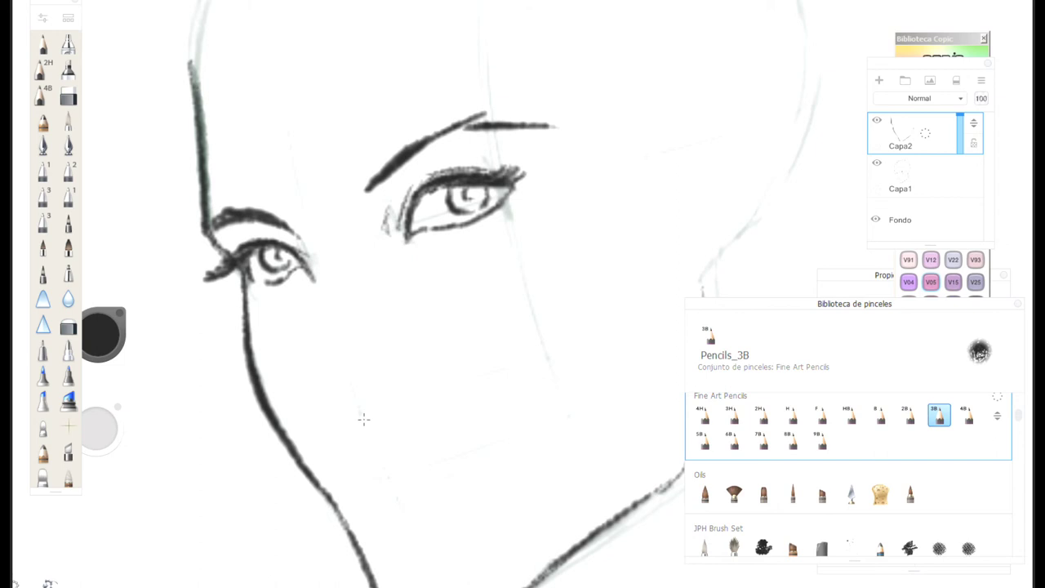
# - Draw the nose's base, nostril and bridge, and add short strokes for the cheek and philtrum
pyautogui.moveTo(313, 397)
pyautogui.mouseDown()
pyautogui.moveTo(352, 406)
pyautogui.moveTo(399, 392)
pyautogui.moveTo(415, 372)
pyautogui.mouseUp()
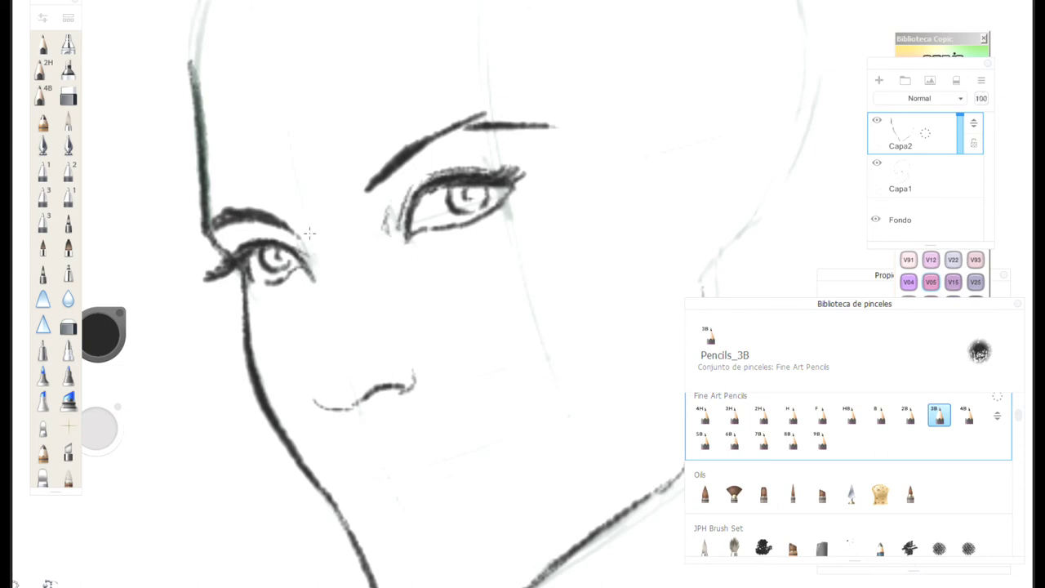
pyautogui.moveTo(293, 244)
pyautogui.mouseDown()
pyautogui.moveTo(315, 271)
pyautogui.moveTo(319, 387)
pyautogui.moveTo(343, 409)
pyautogui.mouseUp()
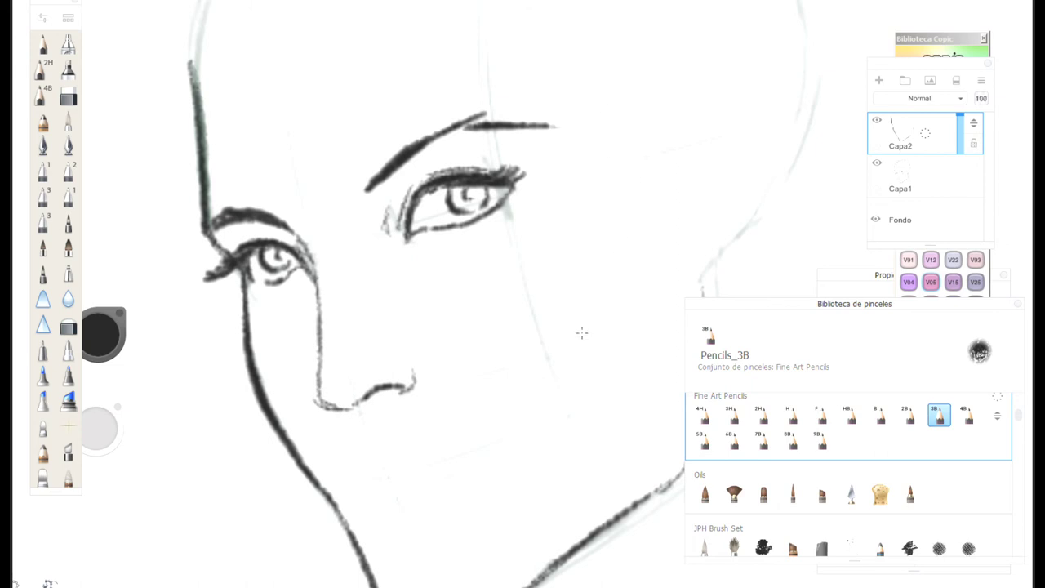
pyautogui.moveTo(581, 307); pyautogui.dragTo(563, 383)
pyautogui.moveTo(354, 405); pyautogui.dragTo(358, 438)
pyautogui.moveTo(394, 440); pyautogui.dragTo(445, 430)
pyautogui.moveTo(356, 454); pyautogui.dragTo(409, 440)
pyautogui.moveTo(545, 413); pyautogui.dragTo(392, 442)
pyautogui.moveTo(545, 412)
pyautogui.mouseDown()
pyautogui.moveTo(552, 427)
pyautogui.moveTo(499, 422)
pyautogui.moveTo(555, 413)
pyautogui.moveTo(562, 363)
pyautogui.mouseUp()
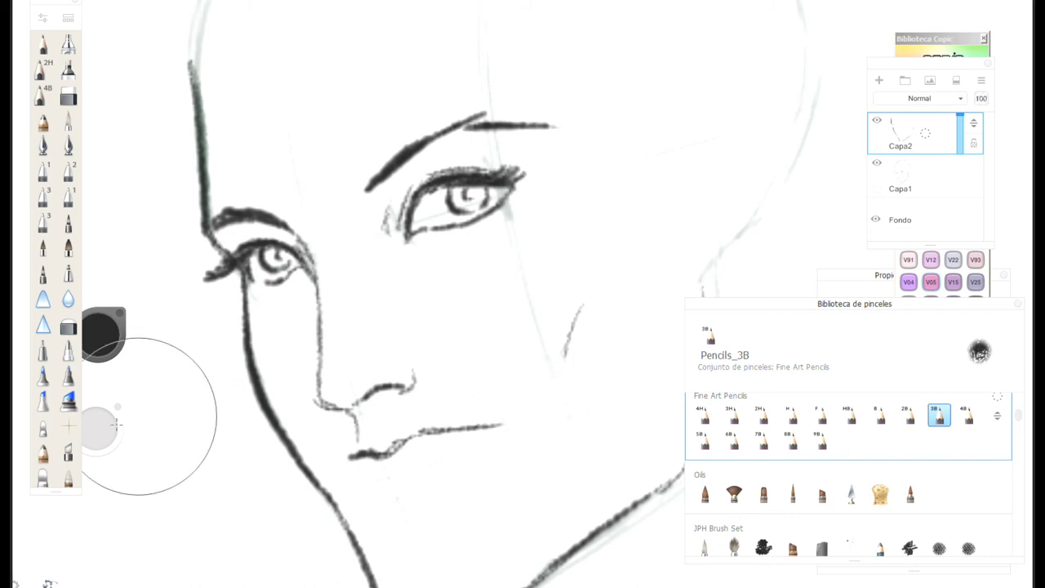
pyautogui.click(98, 430)
pyautogui.click(100, 430)
pyautogui.moveTo(109, 433); pyautogui.dragTo(98, 569)
pyautogui.moveTo(365, 443)
pyautogui.mouseDown()
pyautogui.moveTo(362, 457)
pyautogui.moveTo(378, 457)
pyautogui.mouseUp()
pyautogui.click(940, 419)
pyautogui.click(940, 417)
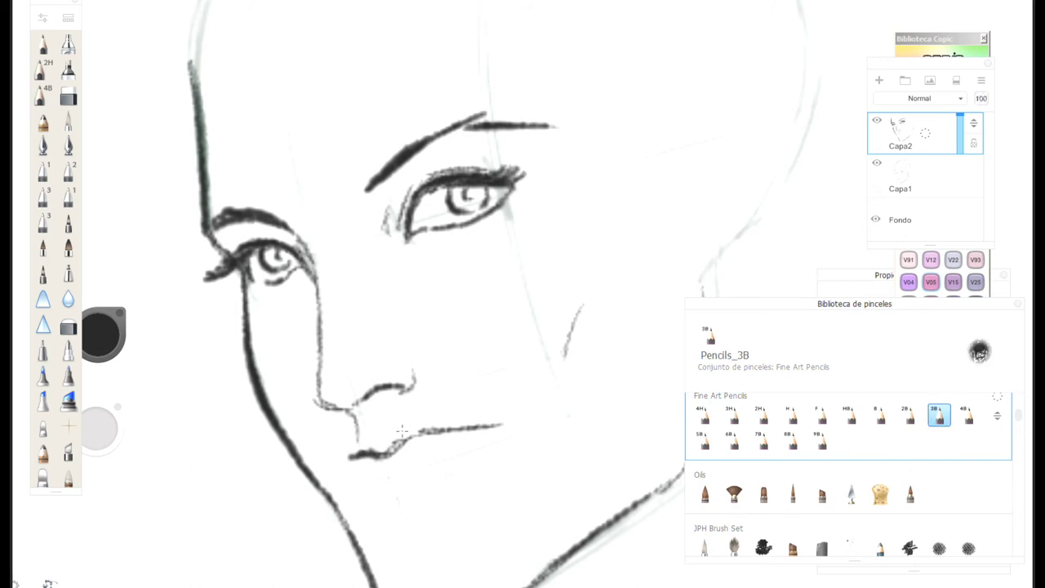
pyautogui.moveTo(416, 465)
pyautogui.mouseDown()
pyautogui.moveTo(368, 436)
pyautogui.moveTo(404, 459)
pyautogui.mouseUp()
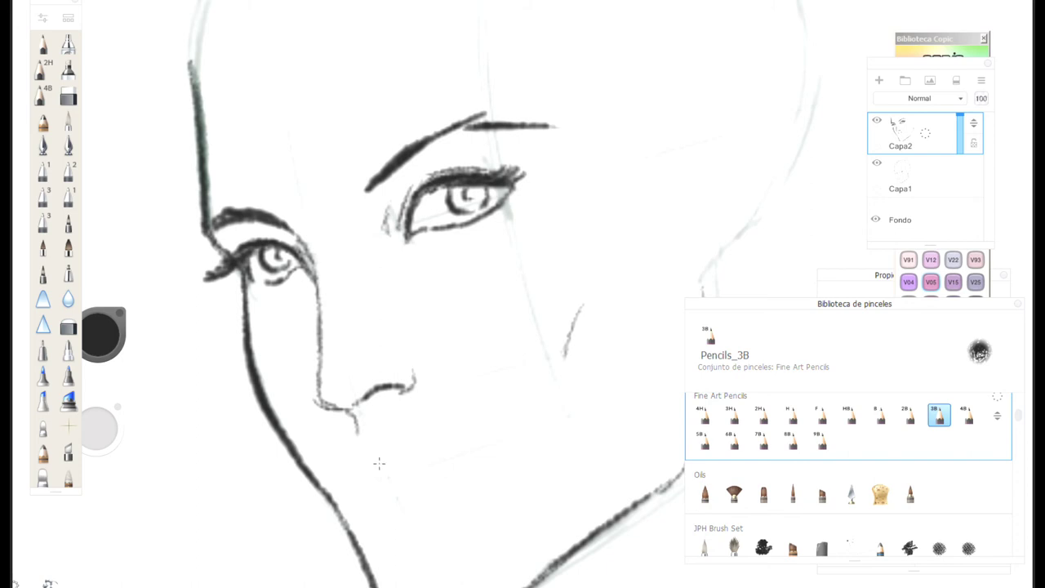
# - Draw the mouth below the nose, with a shaded upper lip, a dark parting line and a full lower lip
pyautogui.moveTo(371, 460)
pyautogui.mouseDown()
pyautogui.moveTo(480, 436)
pyautogui.moveTo(361, 462)
pyautogui.moveTo(381, 488)
pyautogui.moveTo(416, 480)
pyautogui.moveTo(474, 453)
pyautogui.mouseUp()
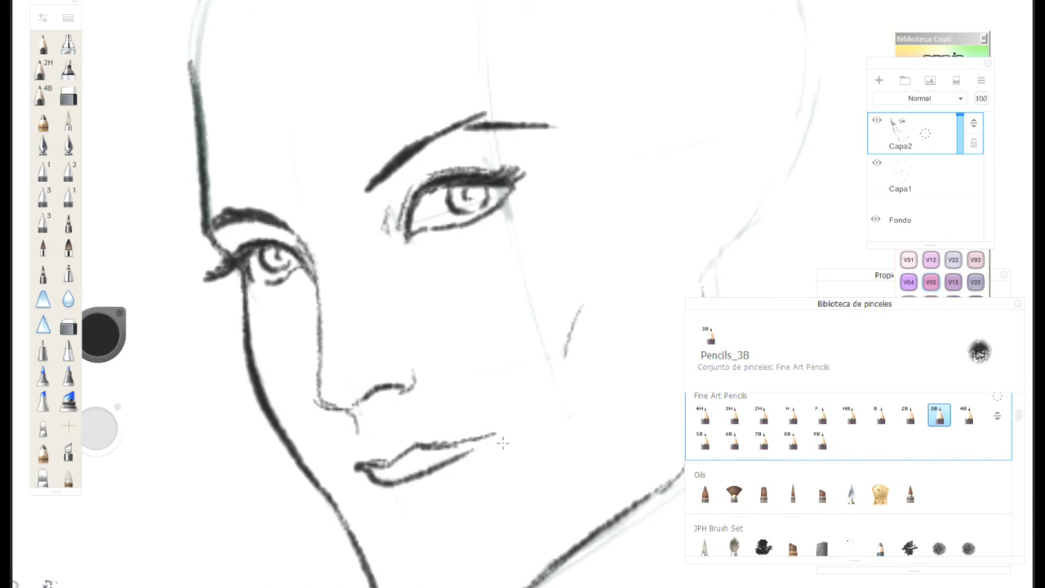
pyautogui.press('space')
pyautogui.moveTo(511, 378); pyautogui.dragTo(474, 373)
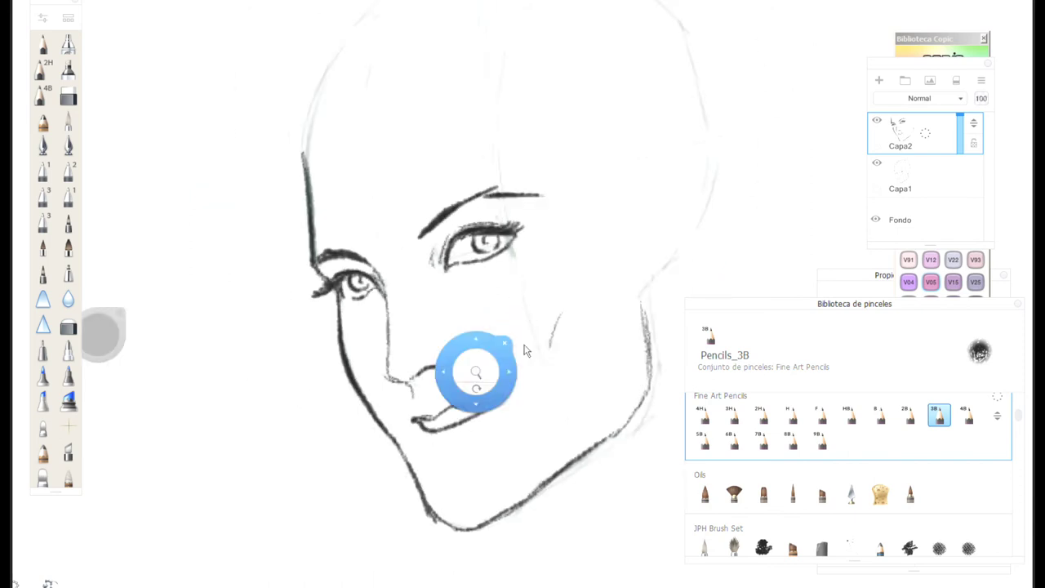
pyautogui.moveTo(478, 411); pyautogui.dragTo(498, 404)
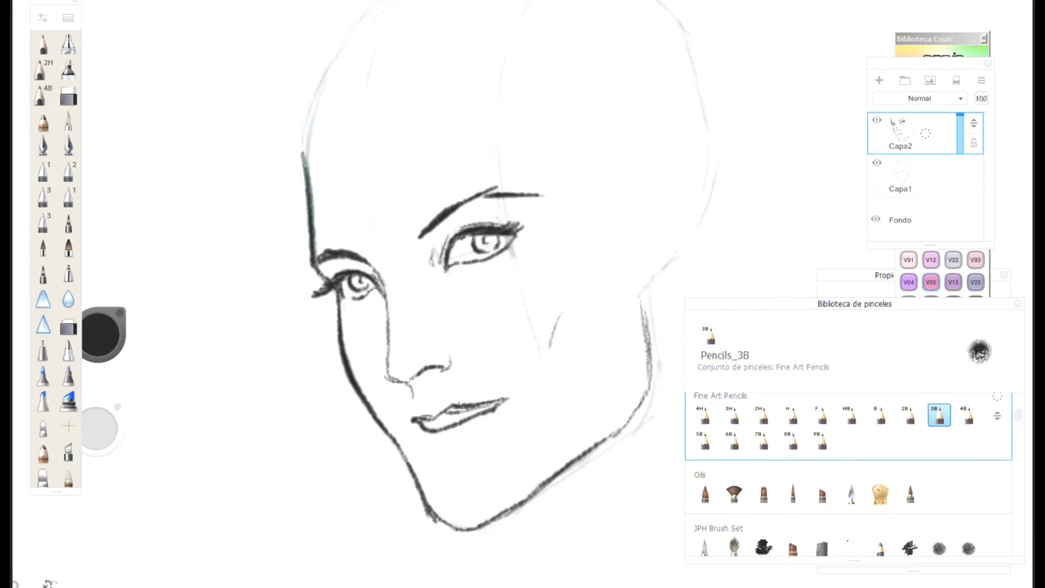
pyautogui.moveTo(435, 409); pyautogui.dragTo(468, 405)
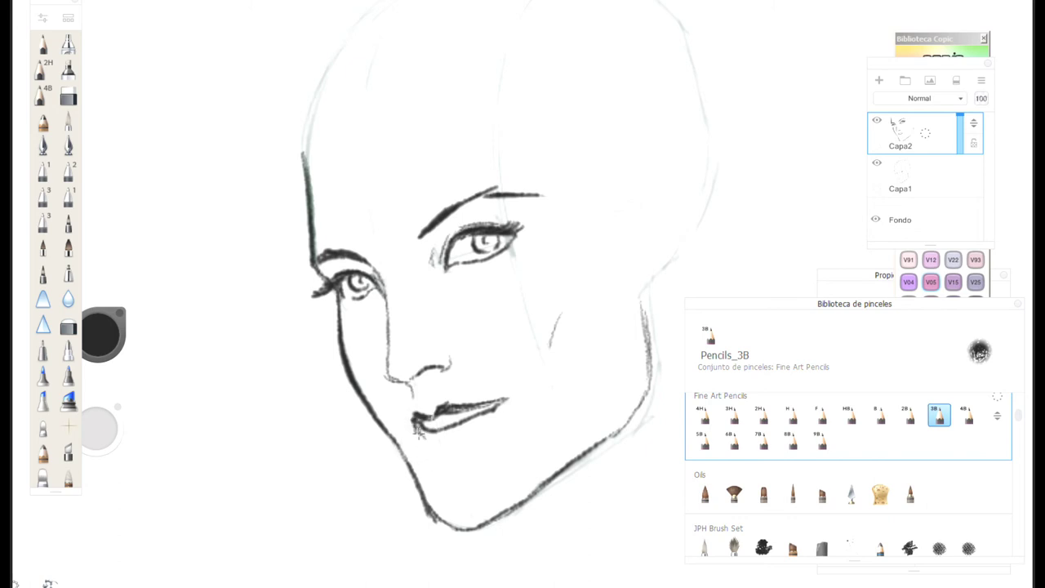
pyautogui.moveTo(420, 433)
pyautogui.mouseDown()
pyautogui.moveTo(501, 418)
pyautogui.moveTo(419, 436)
pyautogui.mouseUp()
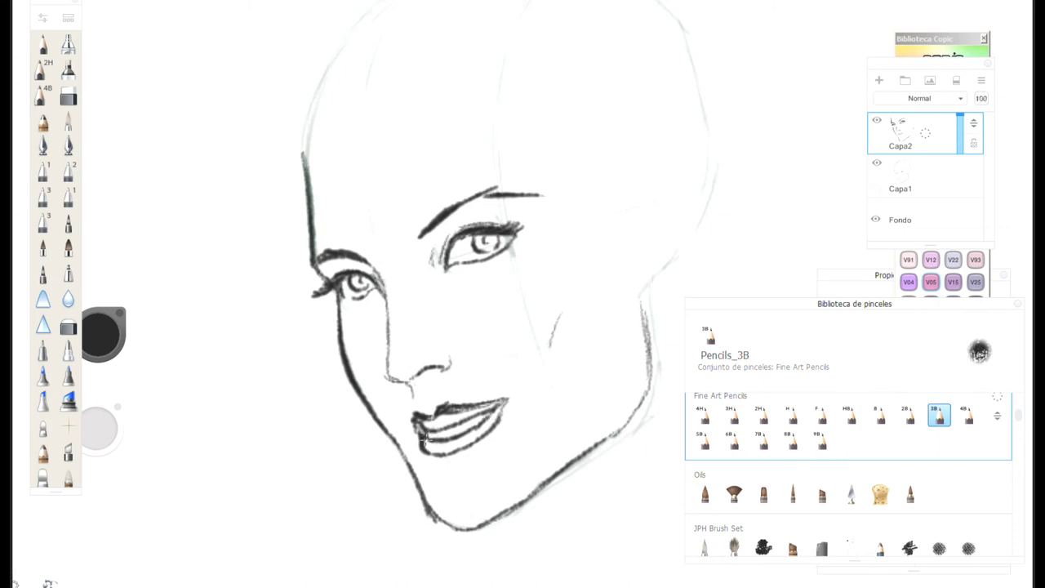
# - Shade the lips darker and outline the near ear, with a dark earring at its lobe
pyautogui.moveTo(428, 444)
pyautogui.mouseDown()
pyautogui.moveTo(473, 437)
pyautogui.moveTo(501, 409)
pyautogui.moveTo(424, 446)
pyautogui.moveTo(451, 455)
pyautogui.moveTo(499, 412)
pyautogui.moveTo(434, 446)
pyautogui.moveTo(450, 450)
pyautogui.moveTo(432, 447)
pyautogui.mouseUp()
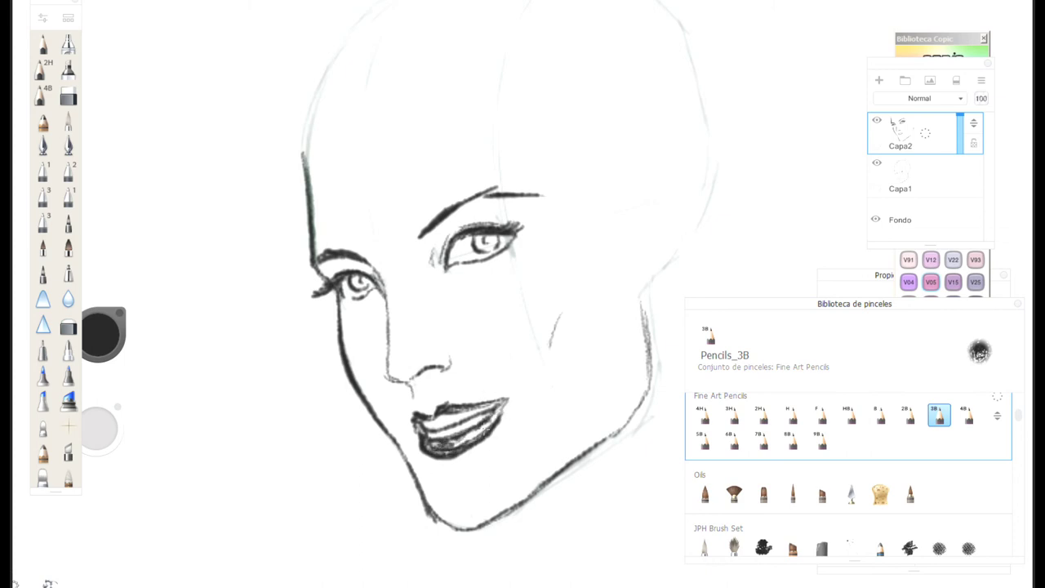
pyautogui.moveTo(432, 435); pyautogui.dragTo(443, 430)
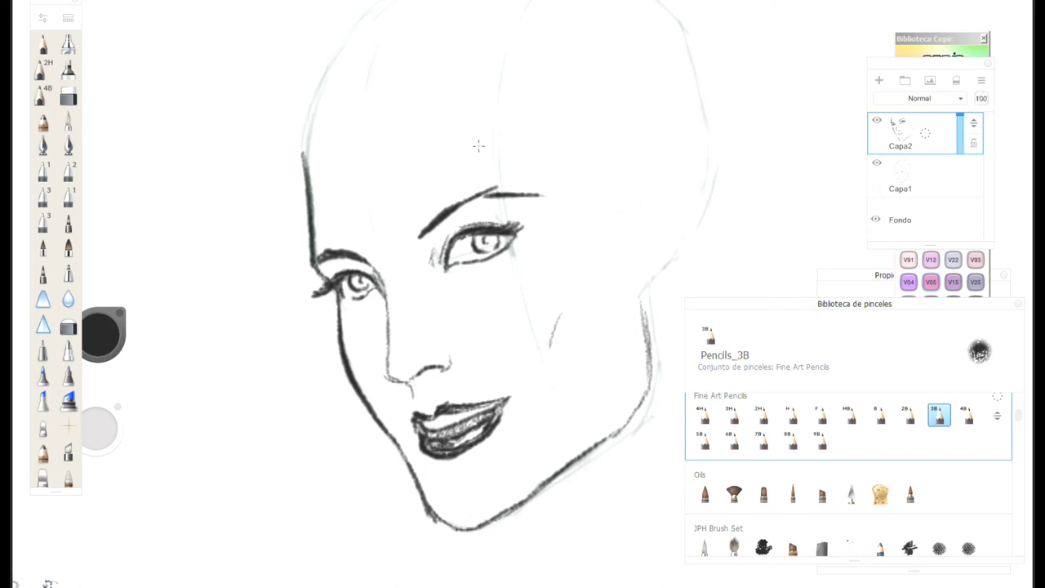
pyautogui.moveTo(642, 288); pyautogui.dragTo(678, 275)
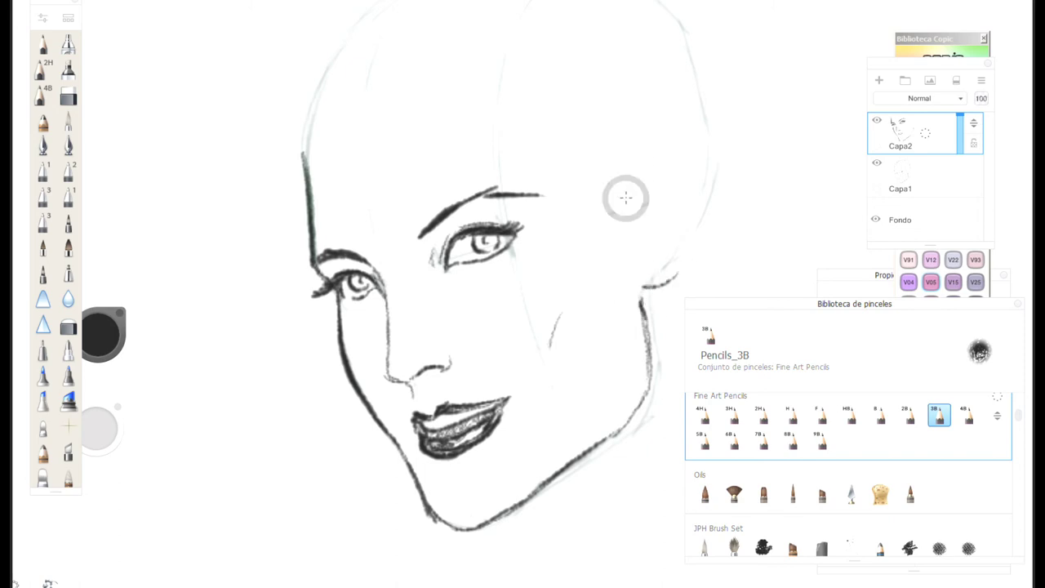
pyautogui.moveTo(642, 170); pyautogui.dragTo(654, 157)
pyautogui.moveTo(638, 194)
pyautogui.mouseDown()
pyautogui.moveTo(665, 165)
pyautogui.moveTo(698, 182)
pyautogui.moveTo(693, 237)
pyautogui.mouseUp()
pyautogui.moveTo(695, 187)
pyautogui.mouseDown()
pyautogui.moveTo(649, 310)
pyautogui.moveTo(664, 299)
pyautogui.moveTo(674, 309)
pyautogui.mouseUp()
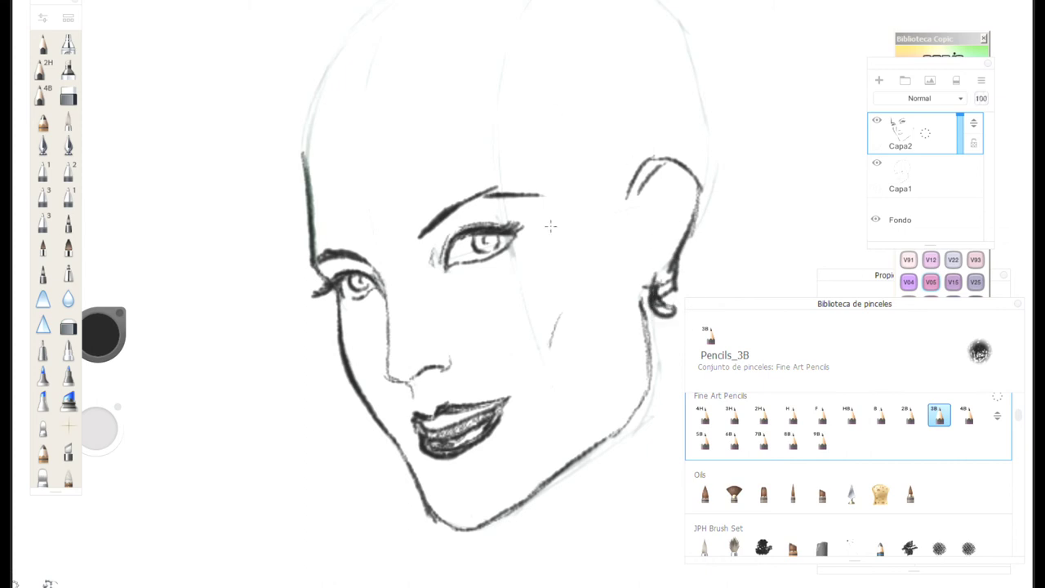
# - Sketch curved hair strands beside the far temple and extend the forehead's contour upward into the hairline
pyautogui.press('space')
pyautogui.moveTo(535, 237)
pyautogui.mouseDown()
pyautogui.moveTo(501, 275)
pyautogui.moveTo(520, 315)
pyautogui.moveTo(512, 317)
pyautogui.moveTo(509, 289)
pyautogui.mouseUp()
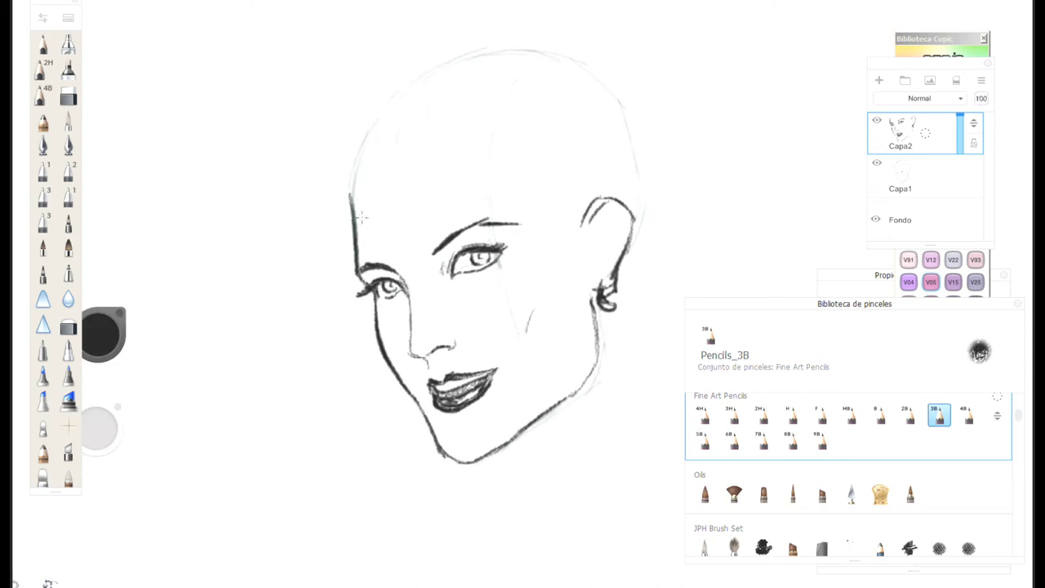
pyautogui.moveTo(351, 243)
pyautogui.mouseDown()
pyautogui.moveTo(295, 173)
pyautogui.moveTo(353, 242)
pyautogui.moveTo(318, 201)
pyautogui.moveTo(349, 235)
pyautogui.moveTo(320, 193)
pyautogui.moveTo(352, 231)
pyautogui.moveTo(334, 222)
pyautogui.moveTo(342, 217)
pyautogui.moveTo(320, 172)
pyautogui.mouseUp()
pyautogui.moveTo(341, 214)
pyautogui.mouseDown()
pyautogui.moveTo(324, 166)
pyautogui.moveTo(344, 193)
pyautogui.mouseUp()
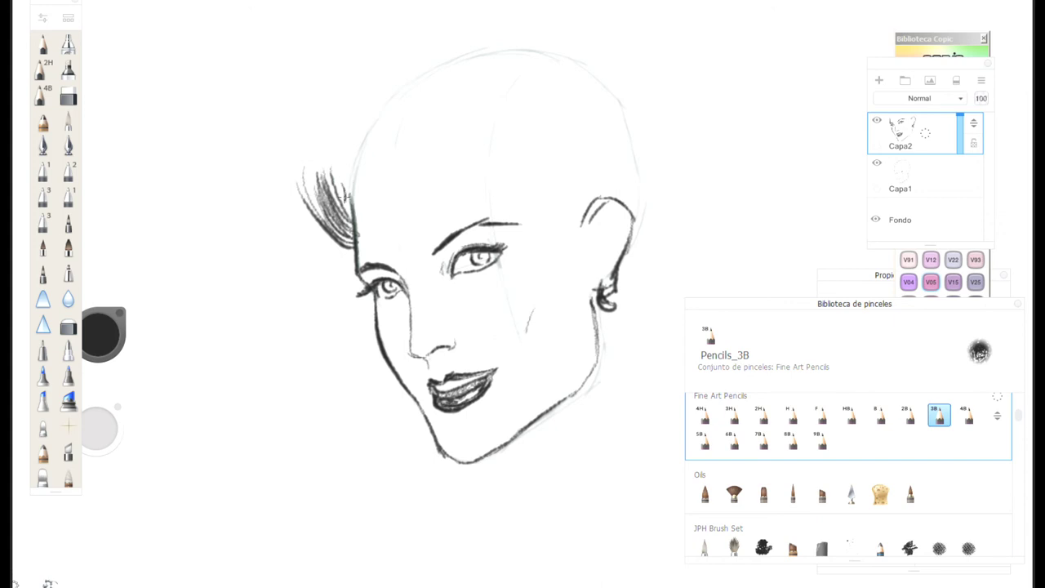
pyautogui.moveTo(359, 153); pyautogui.dragTo(351, 177)
# - Redraw the nose's bridge and tip, and replace the far cheek and chin contour with a slimmer line
pyautogui.moveTo(410, 302); pyautogui.dragTo(410, 353)
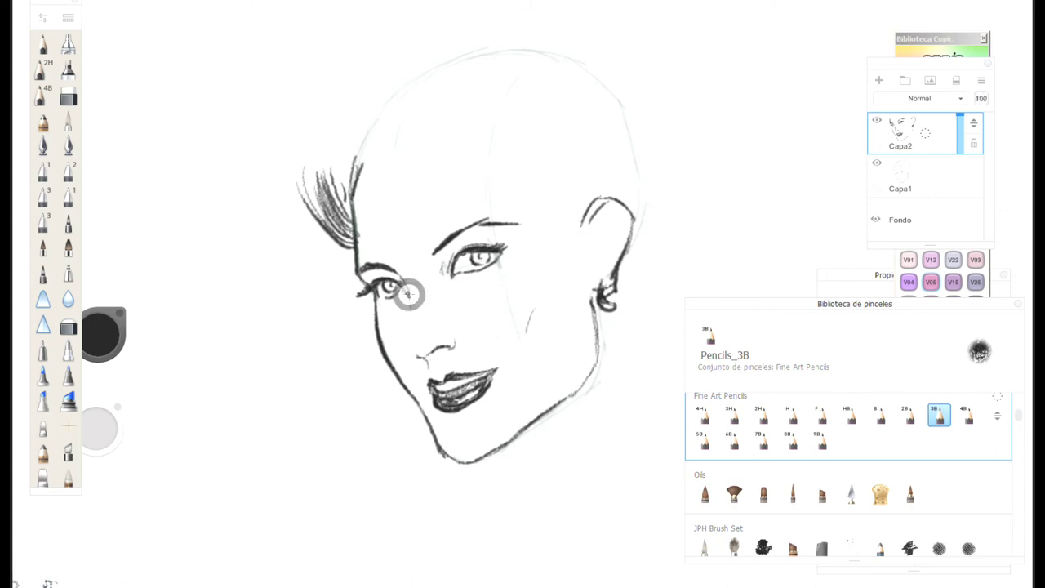
pyautogui.moveTo(412, 350); pyautogui.dragTo(425, 352)
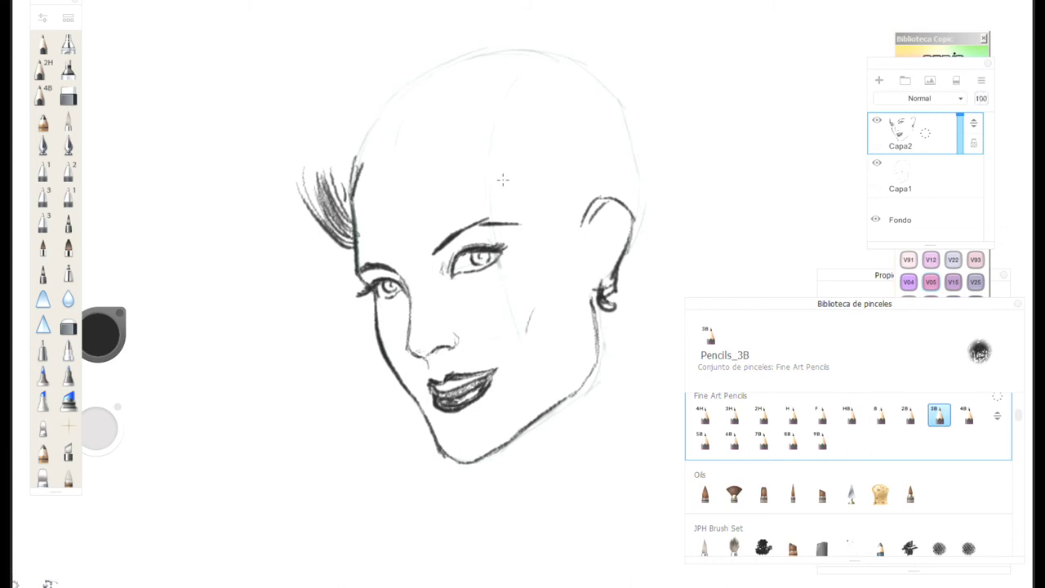
pyautogui.press('space')
pyautogui.moveTo(476, 156); pyautogui.dragTo(457, 196)
pyautogui.moveTo(456, 239); pyautogui.dragTo(449, 283)
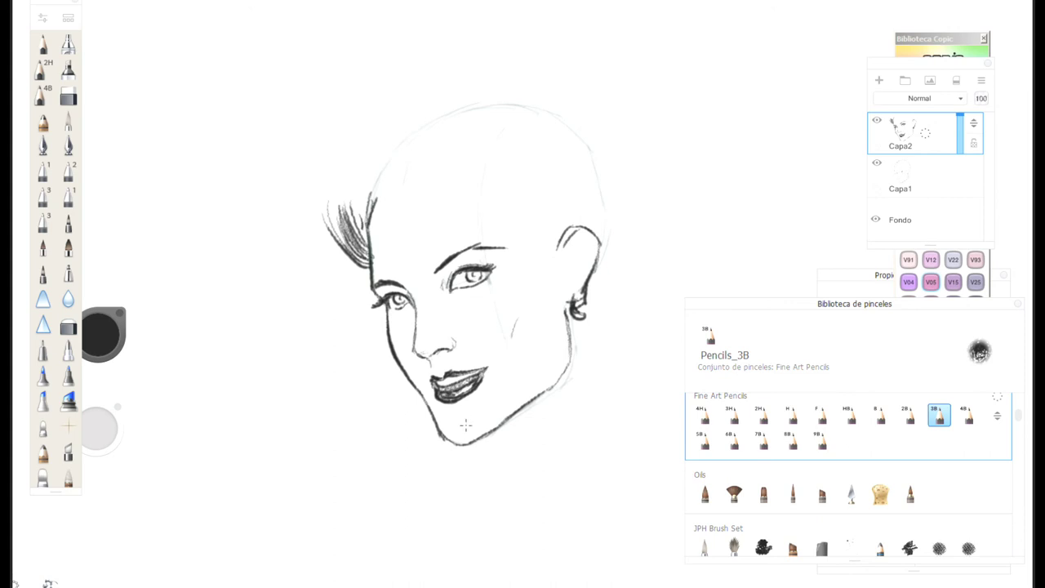
pyautogui.moveTo(425, 401)
pyautogui.mouseDown()
pyautogui.moveTo(386, 326)
pyautogui.moveTo(437, 414)
pyautogui.moveTo(384, 346)
pyautogui.moveTo(436, 423)
pyautogui.mouseUp()
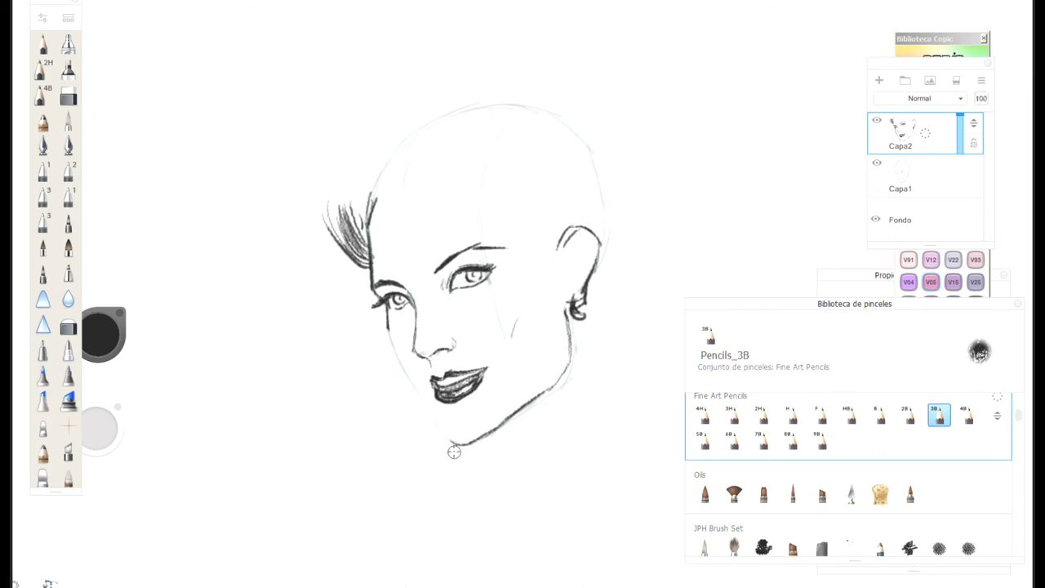
pyautogui.moveTo(385, 326)
pyautogui.mouseDown()
pyautogui.moveTo(452, 442)
pyautogui.moveTo(465, 443)
pyautogui.moveTo(507, 360)
pyautogui.moveTo(488, 419)
pyautogui.moveTo(477, 386)
pyautogui.moveTo(447, 438)
pyautogui.moveTo(510, 412)
pyautogui.mouseUp()
pyautogui.moveTo(449, 435); pyautogui.dragTo(493, 430)
pyautogui.moveTo(436, 415); pyautogui.dragTo(441, 424)
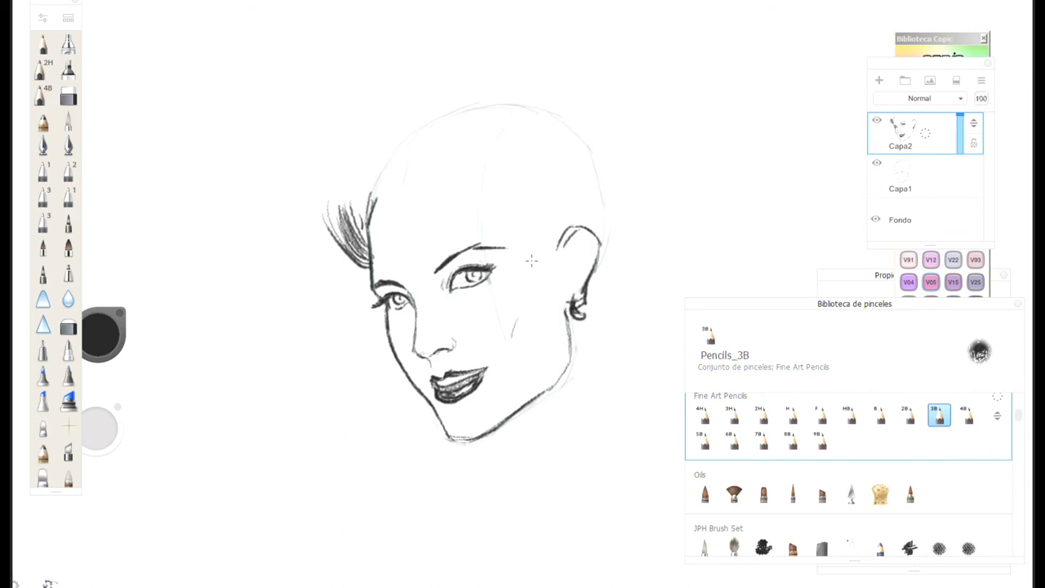
# - Draw hair strands swept up from the near temple above the ear, ending in a large looped roll
pyautogui.moveTo(510, 217)
pyautogui.mouseDown()
pyautogui.moveTo(602, 159)
pyautogui.moveTo(556, 202)
pyautogui.moveTo(603, 170)
pyautogui.mouseUp()
pyautogui.moveTo(529, 225)
pyautogui.mouseDown()
pyautogui.moveTo(600, 178)
pyautogui.moveTo(609, 184)
pyautogui.mouseUp()
pyautogui.moveTo(545, 242); pyautogui.dragTo(609, 201)
pyautogui.moveTo(550, 246); pyautogui.dragTo(604, 213)
pyautogui.moveTo(557, 249); pyautogui.dragTo(612, 173)
pyautogui.moveTo(531, 237)
pyautogui.mouseDown()
pyautogui.moveTo(609, 192)
pyautogui.moveTo(580, 185)
pyautogui.mouseUp()
pyautogui.moveTo(520, 218); pyautogui.dragTo(582, 163)
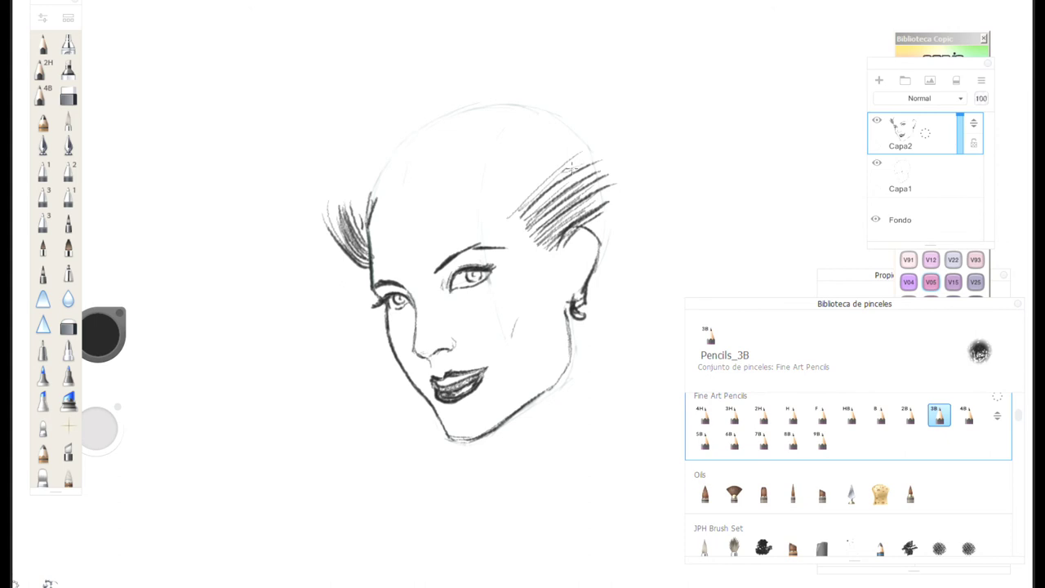
pyautogui.moveTo(535, 200)
pyautogui.mouseDown()
pyautogui.moveTo(648, 100)
pyautogui.moveTo(602, 138)
pyautogui.moveTo(602, 124)
pyautogui.moveTo(645, 194)
pyautogui.moveTo(601, 221)
pyautogui.moveTo(639, 181)
pyautogui.moveTo(578, 201)
pyautogui.moveTo(620, 155)
pyautogui.moveTo(588, 172)
pyautogui.moveTo(649, 106)
pyautogui.moveTo(571, 159)
pyautogui.moveTo(611, 124)
pyautogui.mouseUp()
pyautogui.moveTo(637, 168); pyautogui.dragTo(623, 185)
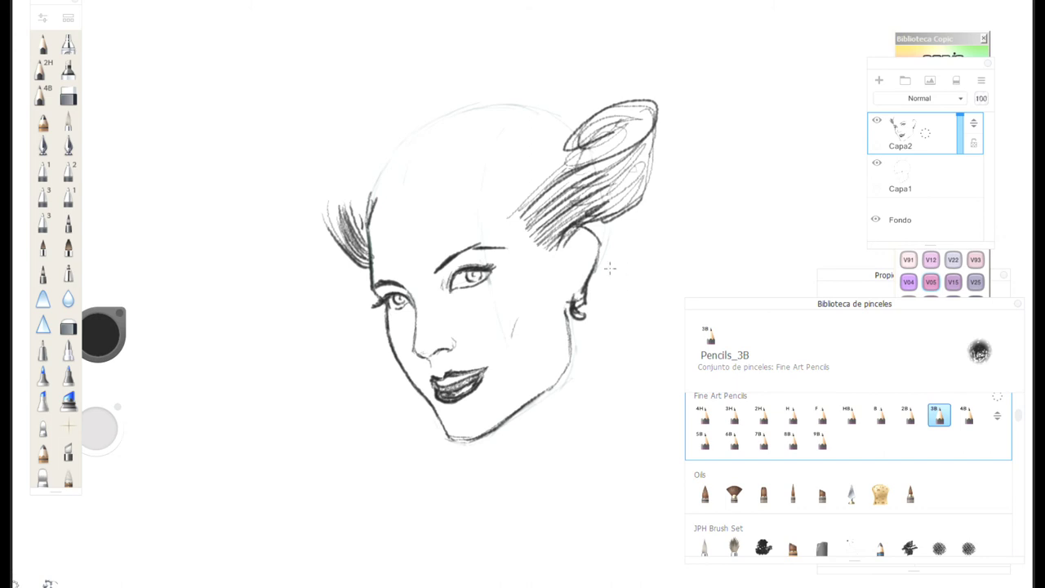
# - Draw a long contour descending behind the near ear and add the ear's inner folds
pyautogui.moveTo(603, 222); pyautogui.dragTo(586, 379)
pyautogui.moveTo(575, 242)
pyautogui.mouseDown()
pyautogui.moveTo(578, 276)
pyautogui.moveTo(567, 288)
pyautogui.mouseUp()
pyautogui.moveTo(566, 262)
pyautogui.mouseDown()
pyautogui.moveTo(576, 269)
pyautogui.moveTo(562, 274)
pyautogui.mouseUp()
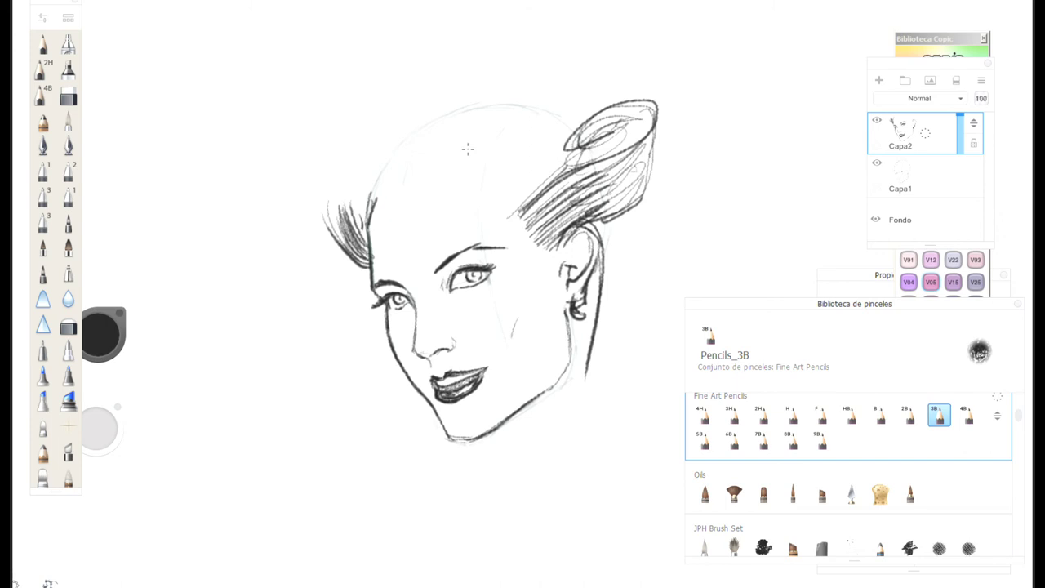
# - Draw a rolled curl with a spiral end above the forehead and a smaller roll behind it on the crown
pyautogui.moveTo(450, 132)
pyautogui.mouseDown()
pyautogui.moveTo(455, 189)
pyautogui.moveTo(481, 145)
pyautogui.moveTo(466, 187)
pyautogui.moveTo(481, 168)
pyautogui.moveTo(522, 183)
pyautogui.moveTo(540, 162)
pyautogui.mouseUp()
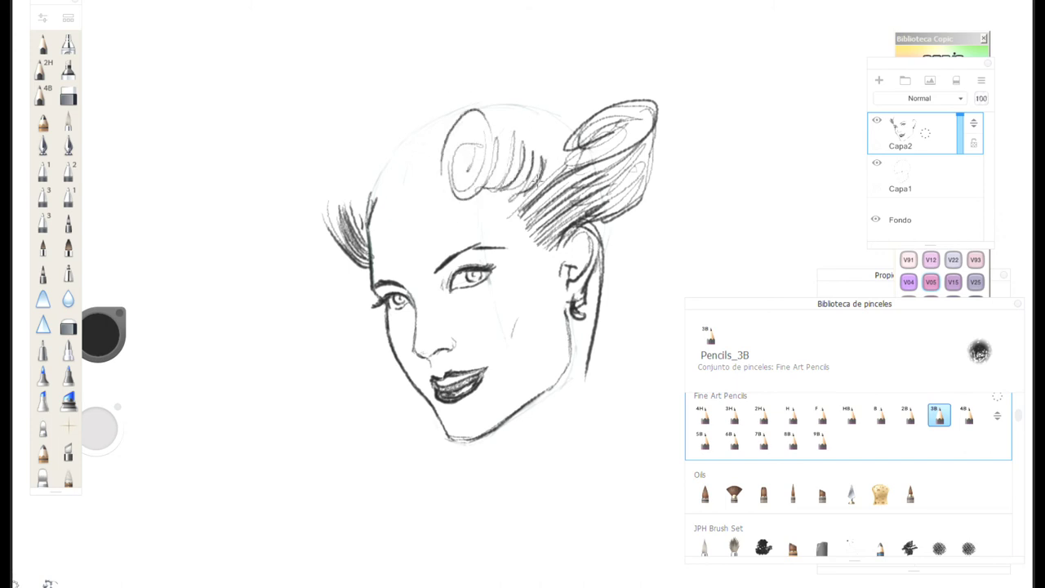
pyautogui.moveTo(551, 123)
pyautogui.mouseDown()
pyautogui.moveTo(513, 110)
pyautogui.moveTo(462, 114)
pyautogui.mouseUp()
pyautogui.moveTo(549, 163)
pyautogui.mouseDown()
pyautogui.moveTo(565, 137)
pyautogui.moveTo(526, 208)
pyautogui.mouseUp()
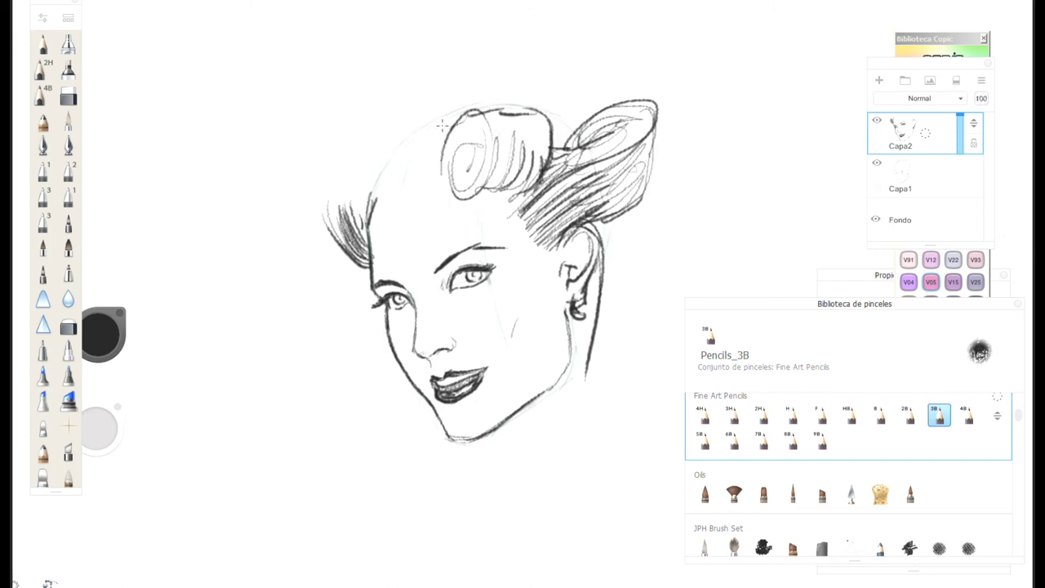
pyautogui.moveTo(448, 135)
pyautogui.mouseDown()
pyautogui.moveTo(463, 77)
pyautogui.moveTo(447, 116)
pyautogui.moveTo(485, 110)
pyautogui.mouseUp()
pyautogui.moveTo(468, 74); pyautogui.dragTo(497, 69)
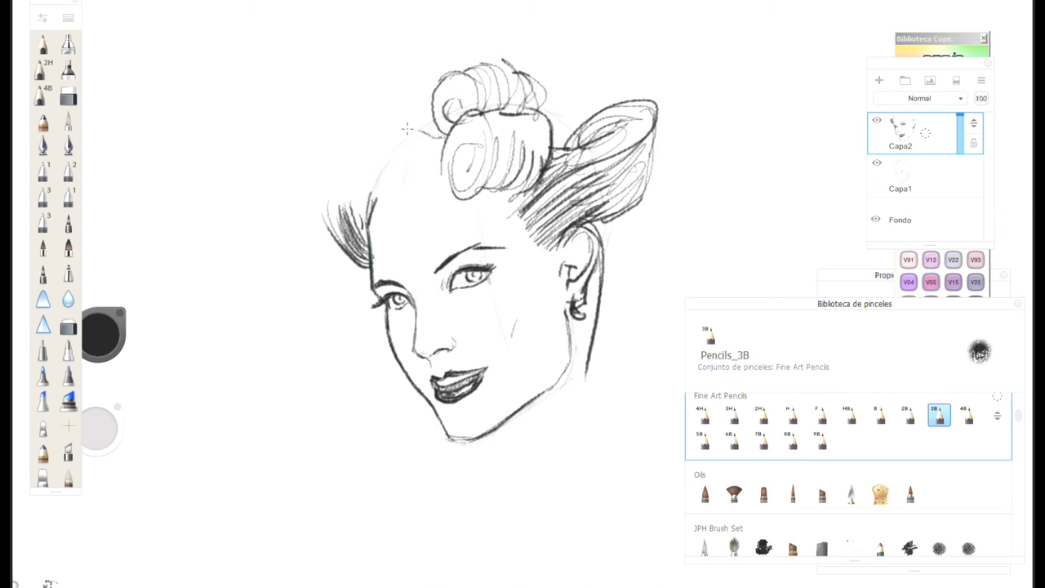
# - Draw a large swept roll with a round curl over the far temple, and a loose wavy shape below the chin
pyautogui.moveTo(431, 131)
pyautogui.mouseDown()
pyautogui.moveTo(399, 98)
pyautogui.moveTo(336, 135)
pyautogui.moveTo(312, 206)
pyautogui.mouseUp()
pyautogui.moveTo(335, 164)
pyautogui.mouseDown()
pyautogui.moveTo(326, 196)
pyautogui.moveTo(323, 186)
pyautogui.moveTo(375, 200)
pyautogui.moveTo(418, 141)
pyautogui.moveTo(438, 138)
pyautogui.mouseUp()
pyautogui.moveTo(442, 123)
pyautogui.mouseDown()
pyautogui.moveTo(404, 100)
pyautogui.moveTo(373, 105)
pyautogui.moveTo(394, 160)
pyautogui.moveTo(338, 155)
pyautogui.moveTo(330, 179)
pyautogui.mouseUp()
pyautogui.moveTo(400, 154); pyautogui.dragTo(369, 133)
pyautogui.moveTo(418, 404)
pyautogui.mouseDown()
pyautogui.moveTo(395, 436)
pyautogui.moveTo(407, 471)
pyautogui.moveTo(427, 410)
pyautogui.moveTo(418, 403)
pyautogui.moveTo(402, 426)
pyautogui.moveTo(386, 473)
pyautogui.moveTo(400, 483)
pyautogui.moveTo(392, 511)
pyautogui.mouseUp()
pyautogui.moveTo(452, 477)
pyautogui.mouseDown()
pyautogui.moveTo(475, 442)
pyautogui.moveTo(430, 424)
pyautogui.mouseUp()
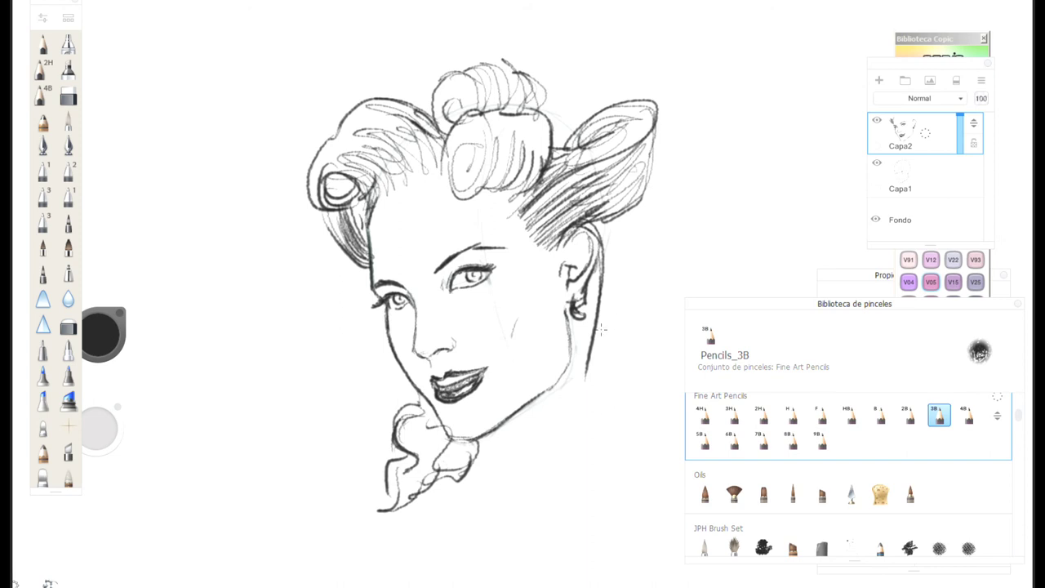
# - Outline the long hair falling behind the near ear, curving its inner edge outward at neck height
pyautogui.moveTo(592, 269); pyautogui.dragTo(573, 421)
pyautogui.moveTo(589, 305); pyautogui.dragTo(584, 314)
pyautogui.moveTo(573, 408)
pyautogui.mouseDown()
pyautogui.moveTo(604, 450)
pyautogui.moveTo(647, 437)
pyautogui.mouseUp()
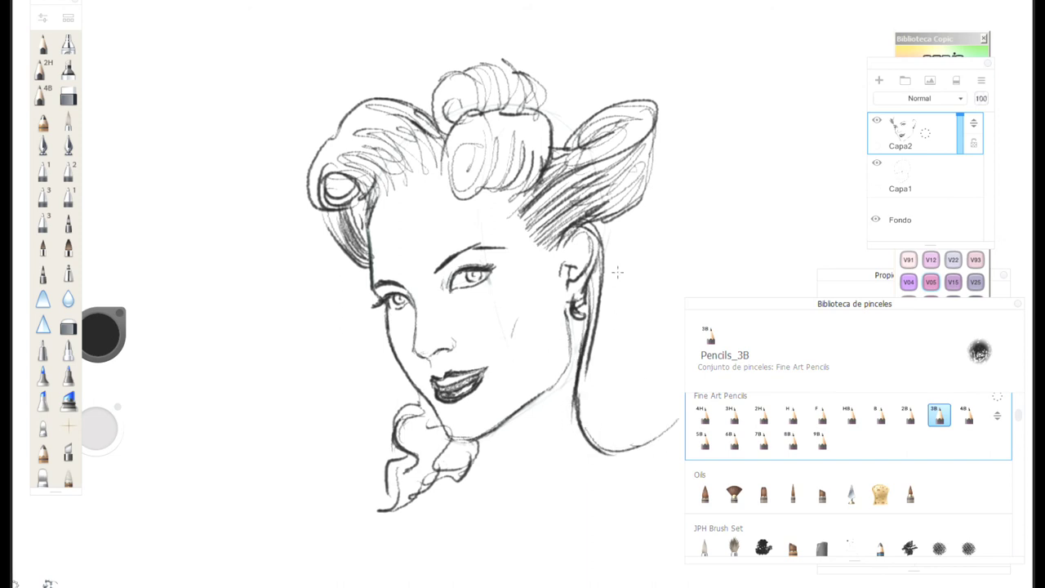
pyautogui.moveTo(624, 218); pyautogui.dragTo(633, 244)
pyautogui.moveTo(649, 154); pyautogui.dragTo(661, 306)
pyautogui.moveTo(641, 180); pyautogui.dragTo(646, 343)
# - Fill the long hair with vertical strands and finish its outward-flicked end with dark strokes
pyautogui.press('space')
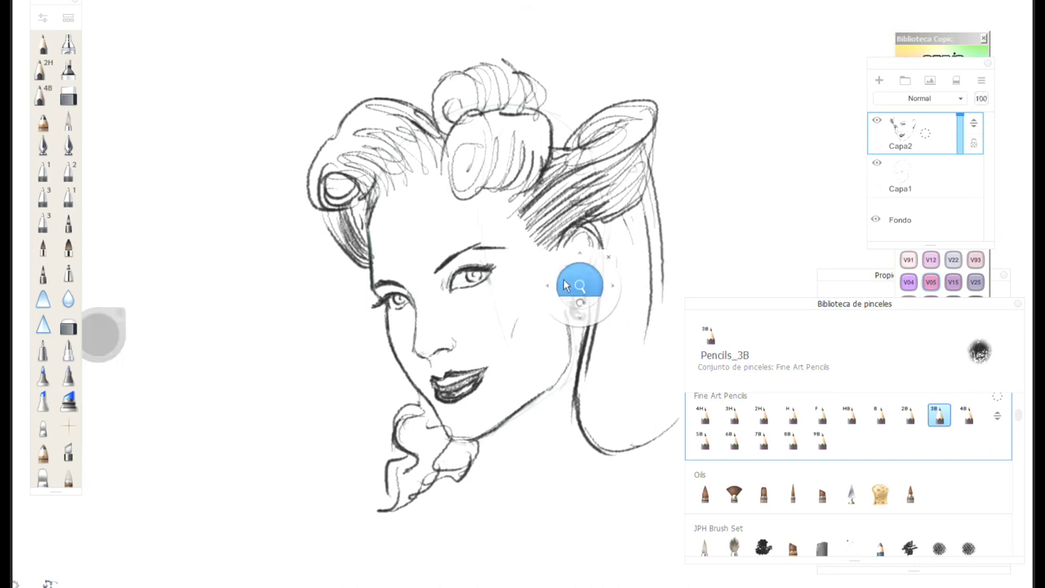
pyautogui.moveTo(579, 279)
pyautogui.mouseDown()
pyautogui.moveTo(570, 354)
pyautogui.moveTo(519, 353)
pyautogui.mouseUp()
pyautogui.moveTo(588, 208); pyautogui.dragTo(594, 336)
pyautogui.moveTo(576, 297)
pyautogui.mouseDown()
pyautogui.moveTo(606, 359)
pyautogui.moveTo(601, 397)
pyautogui.moveTo(625, 362)
pyautogui.moveTo(595, 372)
pyautogui.mouseUp()
pyautogui.moveTo(633, 315)
pyautogui.mouseDown()
pyautogui.moveTo(643, 390)
pyautogui.moveTo(550, 401)
pyautogui.moveTo(564, 335)
pyautogui.moveTo(557, 233)
pyautogui.mouseUp()
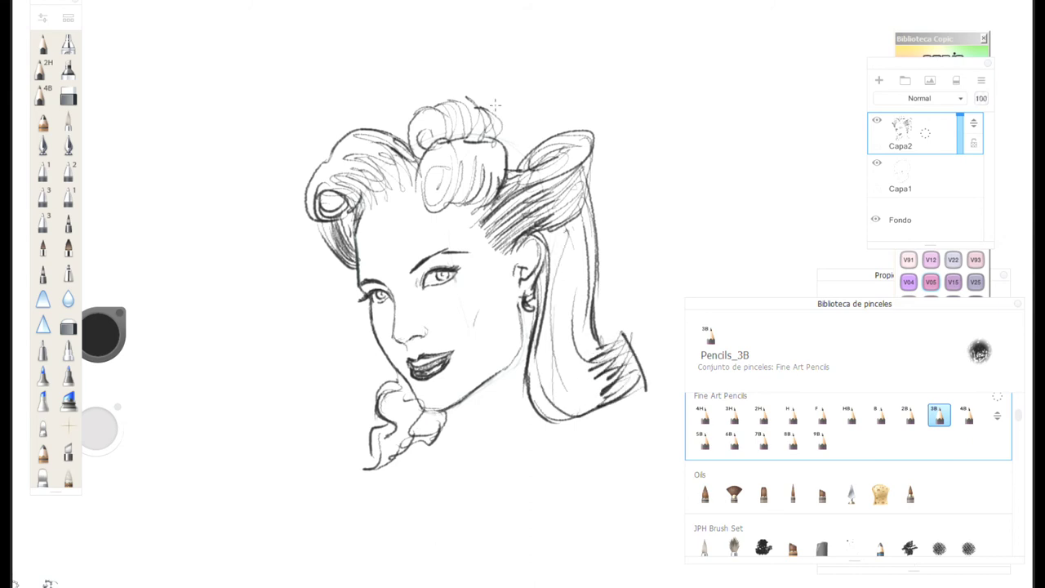
# - Refine the near side roll and add strokes joining it and the far roll to the crown
pyautogui.moveTo(529, 152)
pyautogui.mouseDown()
pyautogui.moveTo(534, 164)
pyautogui.moveTo(563, 123)
pyautogui.moveTo(596, 142)
pyautogui.mouseUp()
pyautogui.moveTo(503, 119); pyautogui.dragTo(577, 129)
pyautogui.moveTo(528, 166); pyautogui.dragTo(565, 145)
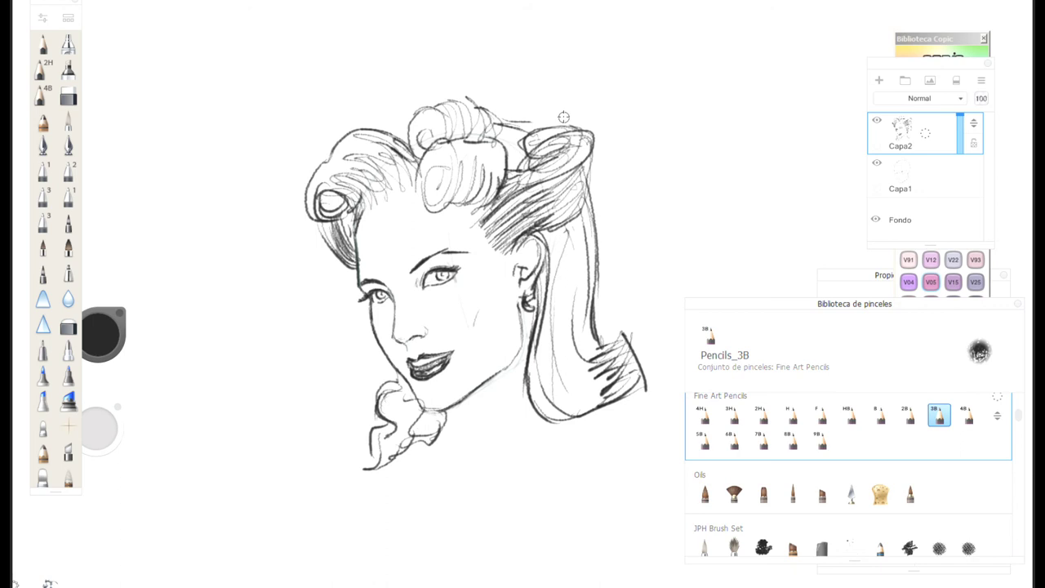
pyautogui.moveTo(504, 116); pyautogui.dragTo(532, 128)
pyautogui.moveTo(414, 126)
pyautogui.mouseDown()
pyautogui.moveTo(397, 148)
pyautogui.moveTo(408, 104)
pyautogui.moveTo(404, 115)
pyautogui.moveTo(425, 109)
pyautogui.moveTo(390, 122)
pyautogui.mouseUp()
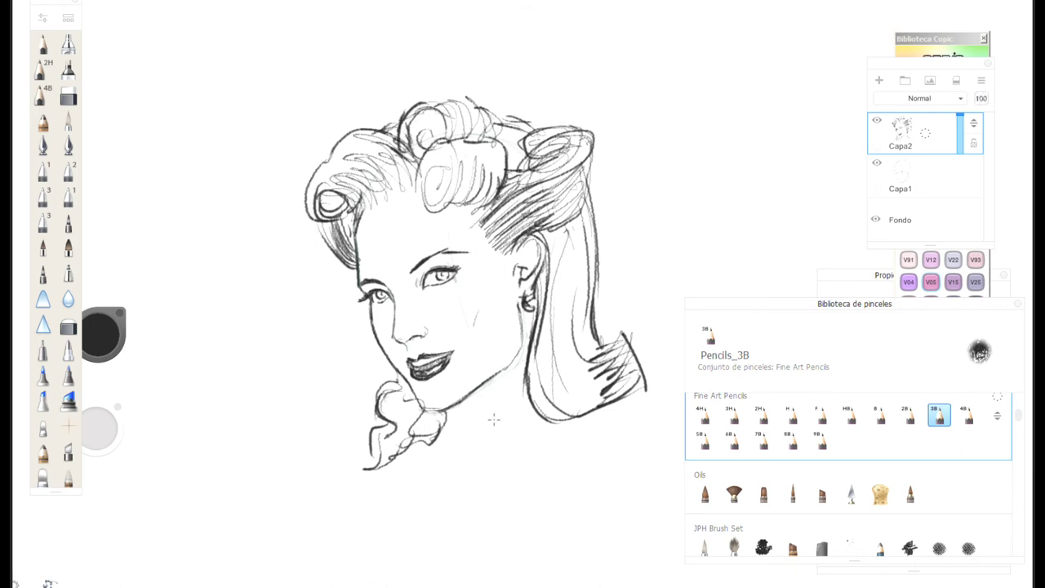
# - Draw the two neck lines below the jaw and darken the hair strands along the far hairline
pyautogui.moveTo(458, 411); pyautogui.dragTo(459, 440)
pyautogui.moveTo(522, 374); pyautogui.dragTo(461, 471)
pyautogui.moveTo(407, 154); pyautogui.dragTo(416, 175)
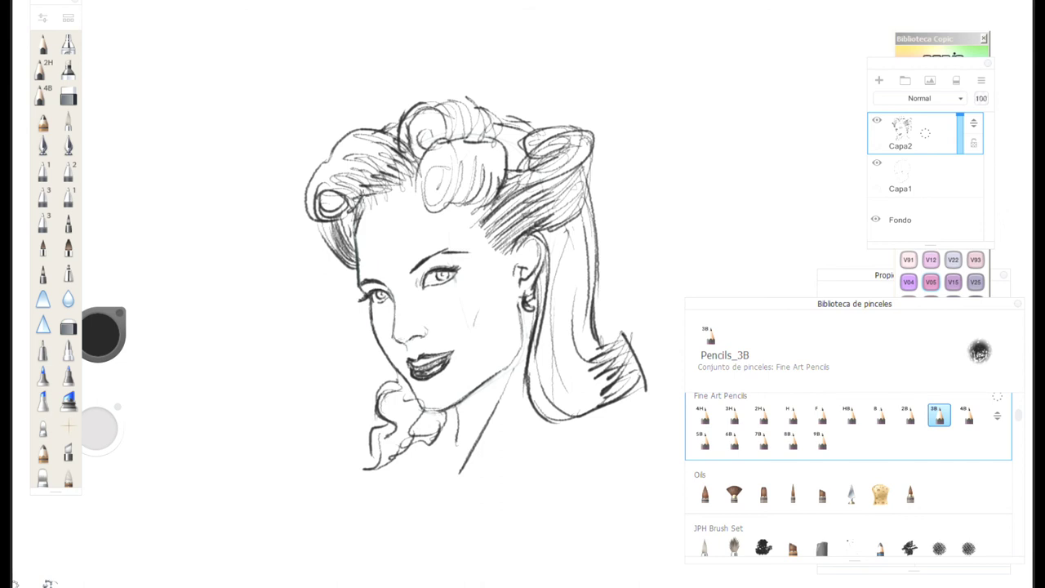
pyautogui.moveTo(351, 219)
pyautogui.mouseDown()
pyautogui.moveTo(367, 241)
pyautogui.moveTo(324, 231)
pyautogui.moveTo(353, 268)
pyautogui.mouseUp()
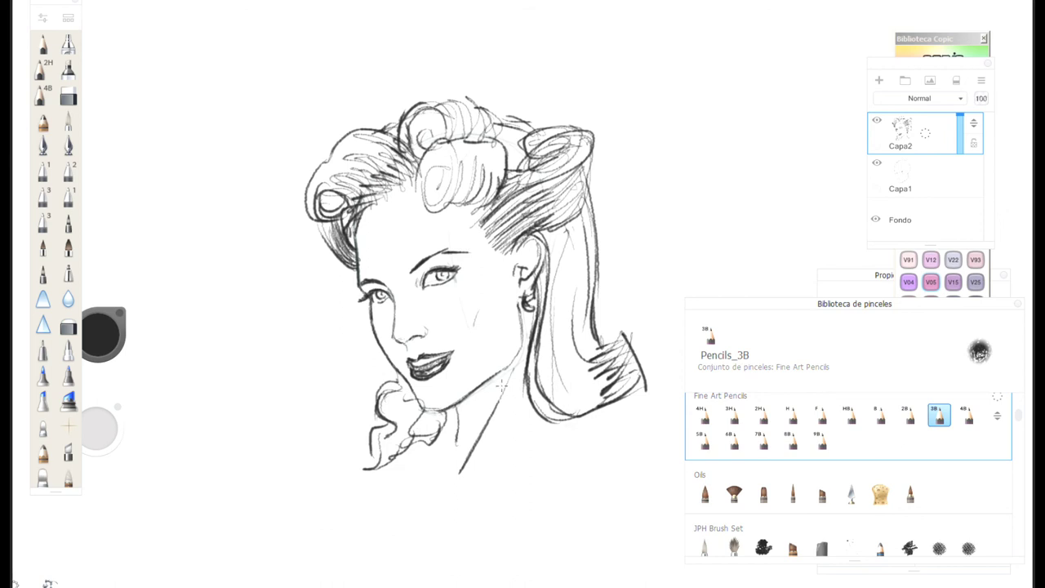
pyautogui.moveTo(393, 412)
pyautogui.mouseDown()
pyautogui.moveTo(384, 476)
pyautogui.moveTo(447, 428)
pyautogui.mouseUp()
# - Set up the layers for inking, with a new one on top, Capa2 at 23 opacity and Capa1 hidden
pyautogui.moveTo(924, 133); pyautogui.dragTo(925, 97)
pyautogui.click(936, 178)
pyautogui.moveTo(961, 170); pyautogui.dragTo(963, 191)
pyautogui.click(877, 205)
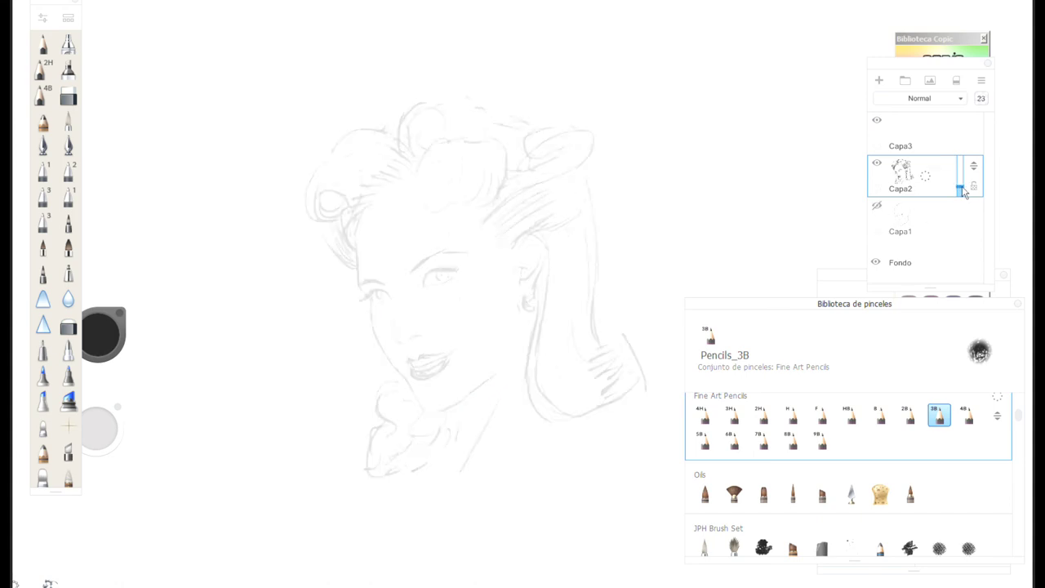
# - Choose the plumilla fina brush and make the empty layer Capa3 active
pyautogui.press('space')
pyautogui.moveTo(457, 251)
pyautogui.mouseDown()
pyautogui.moveTo(541, 154)
pyautogui.moveTo(437, 282)
pyautogui.mouseUp()
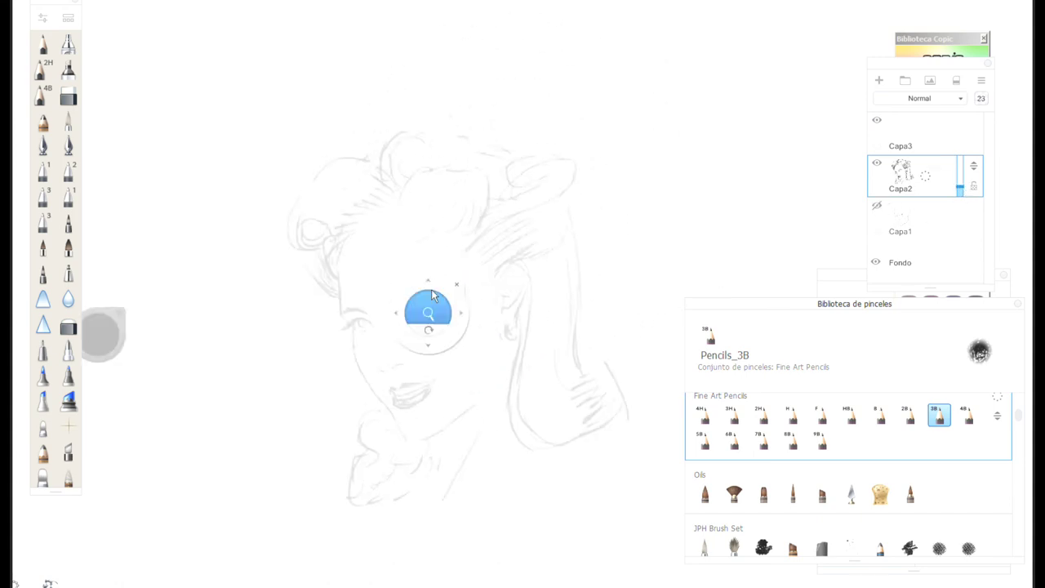
pyautogui.moveTo(466, 230); pyautogui.dragTo(532, 169)
pyautogui.moveTo(510, 227)
pyautogui.mouseDown()
pyautogui.moveTo(466, 308)
pyautogui.moveTo(468, 298)
pyautogui.mouseUp()
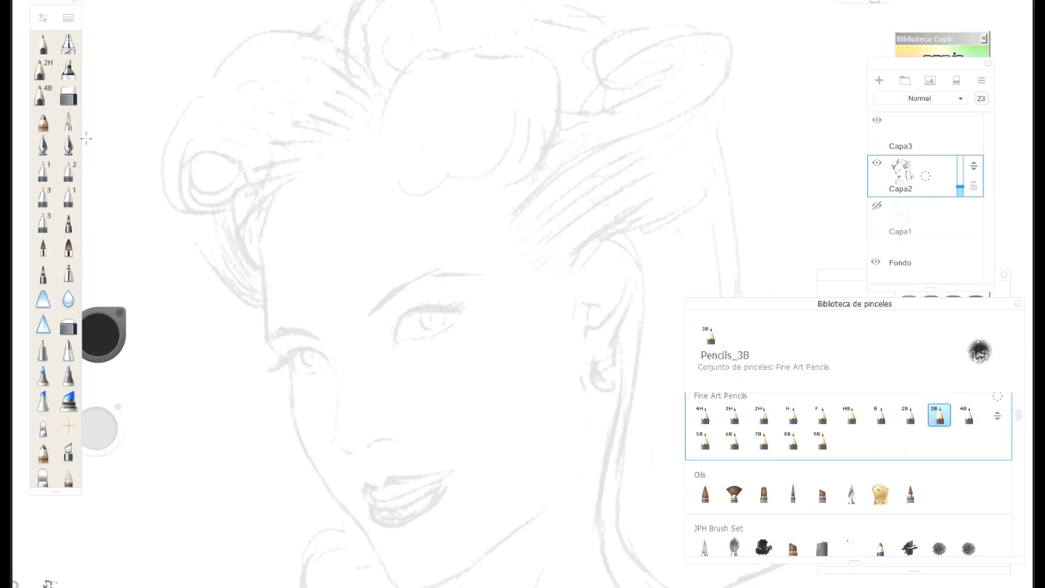
pyautogui.click(43, 145)
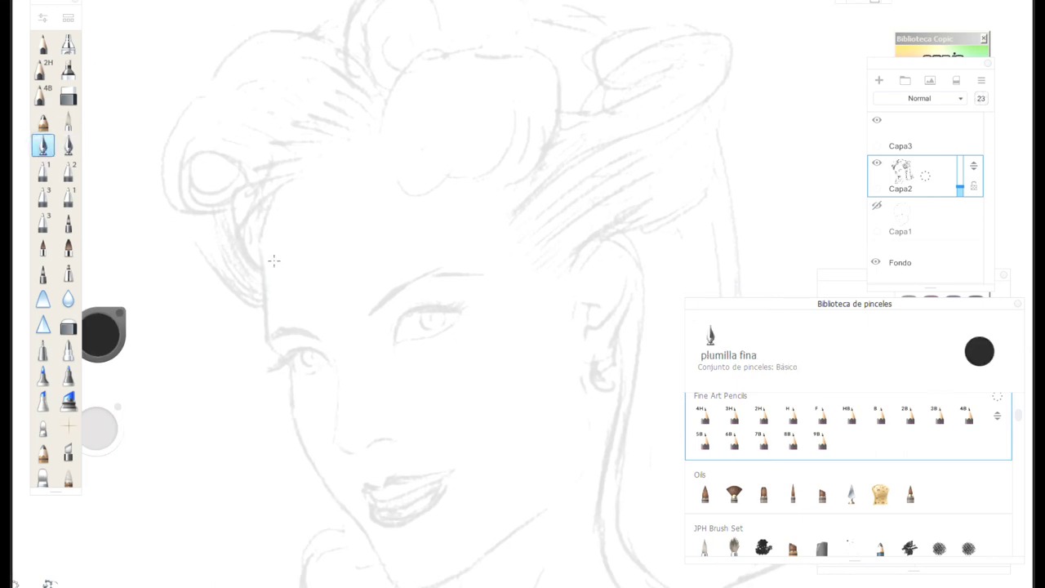
pyautogui.moveTo(265, 210); pyautogui.dragTo(265, 244)
pyautogui.click(960, 138)
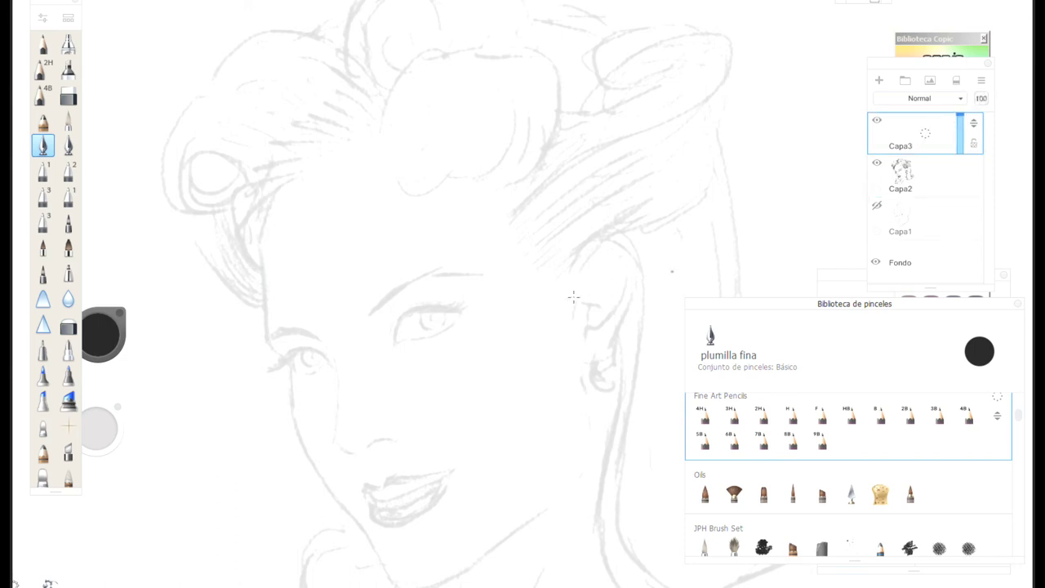
pyautogui.moveTo(98, 434)
pyautogui.mouseDown()
pyautogui.moveTo(107, 544)
pyautogui.moveTo(119, 546)
pyautogui.moveTo(98, 485)
pyautogui.moveTo(101, 560)
pyautogui.mouseUp()
# - Ink the far side of the face from the forehead past the eye and cheek to the chin
pyautogui.moveTo(272, 199); pyautogui.dragTo(261, 240)
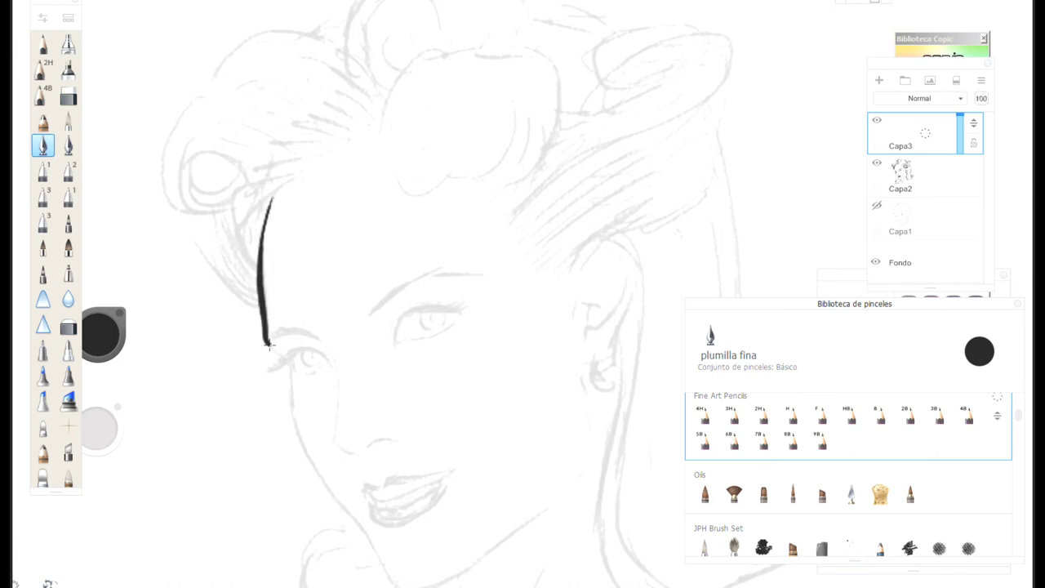
pyautogui.moveTo(278, 351)
pyautogui.mouseDown()
pyautogui.moveTo(293, 425)
pyautogui.moveTo(331, 488)
pyautogui.mouseUp()
pyautogui.moveTo(378, 559); pyautogui.dragTo(387, 577)
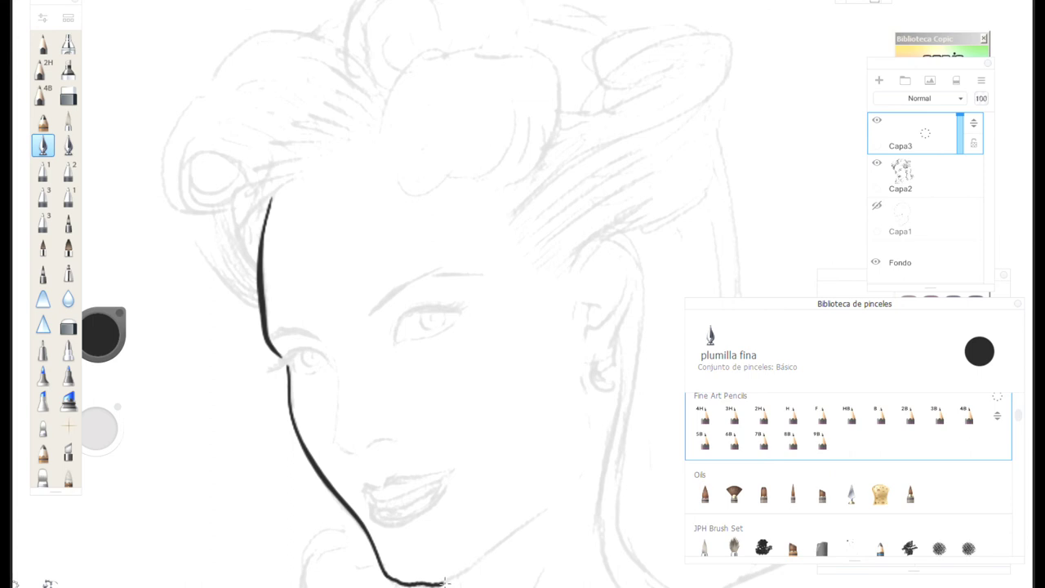
pyautogui.moveTo(479, 567); pyautogui.dragTo(442, 585)
# - Ink the underside of the chin and the near jawline up towards the ear
pyautogui.press('space')
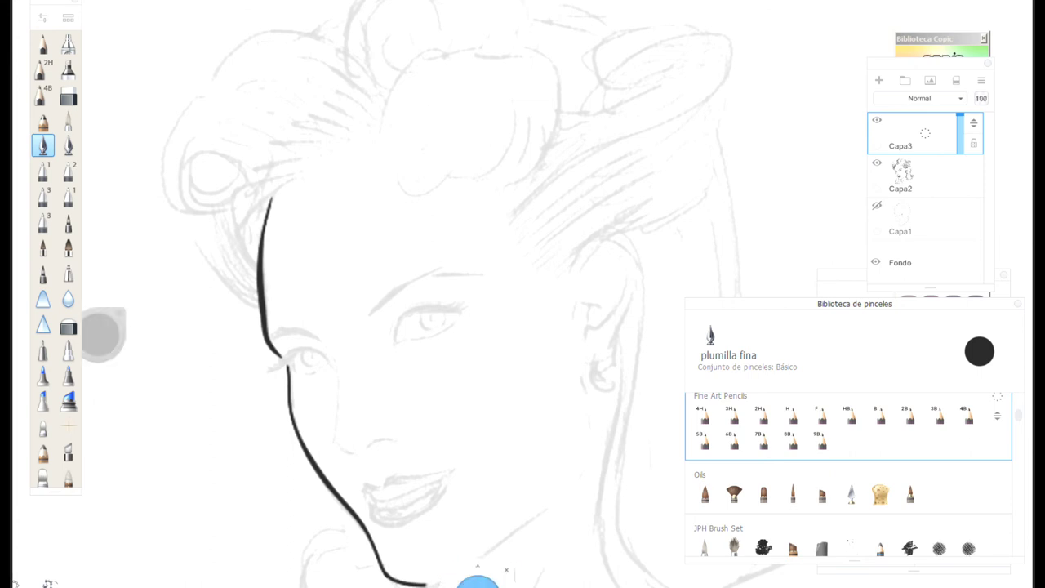
pyautogui.moveTo(487, 562); pyautogui.dragTo(512, 567)
pyautogui.moveTo(394, 544)
pyautogui.mouseDown()
pyautogui.moveTo(373, 386)
pyautogui.moveTo(386, 410)
pyautogui.moveTo(403, 407)
pyautogui.moveTo(569, 282)
pyautogui.mouseUp()
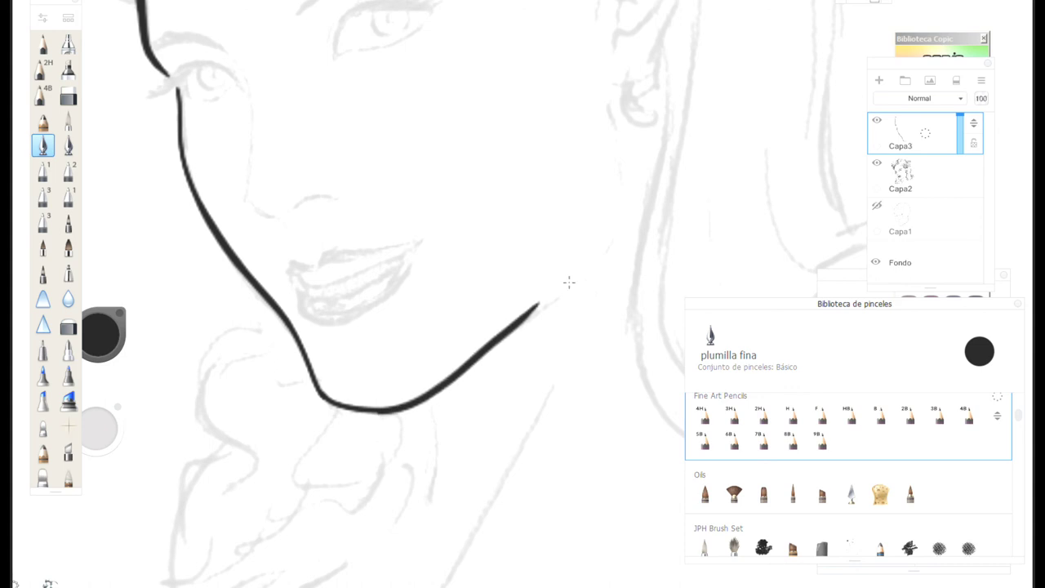
pyautogui.moveTo(528, 314)
pyautogui.mouseDown()
pyautogui.moveTo(618, 221)
pyautogui.moveTo(618, 188)
pyautogui.mouseUp()
pyautogui.press('space')
pyautogui.moveTo(513, 160); pyautogui.dragTo(481, 373)
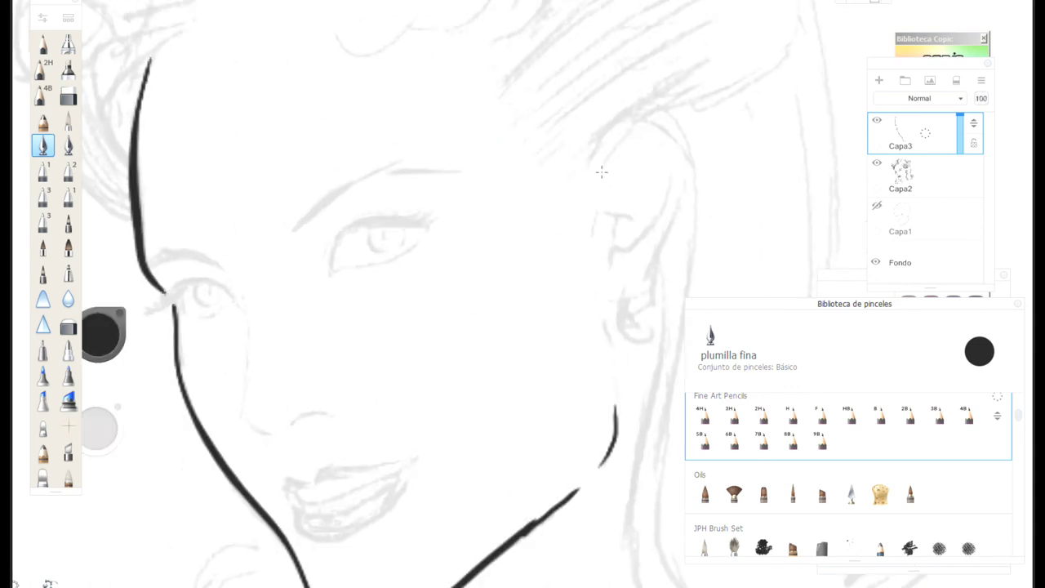
# - Ink the ear's outer rim and inner folds, and the looped earring hanging from its lobe
pyautogui.moveTo(601, 172)
pyautogui.mouseDown()
pyautogui.moveTo(642, 124)
pyautogui.moveTo(661, 128)
pyautogui.moveTo(669, 159)
pyautogui.moveTo(669, 188)
pyautogui.moveTo(645, 227)
pyautogui.moveTo(603, 264)
pyautogui.moveTo(623, 249)
pyautogui.mouseUp()
pyautogui.moveTo(624, 208)
pyautogui.mouseDown()
pyautogui.moveTo(601, 174)
pyautogui.moveTo(614, 119)
pyautogui.moveTo(683, 147)
pyautogui.moveTo(618, 318)
pyautogui.mouseUp()
pyautogui.moveTo(629, 278)
pyautogui.mouseDown()
pyautogui.moveTo(605, 311)
pyautogui.moveTo(640, 338)
pyautogui.moveTo(650, 307)
pyautogui.moveTo(623, 310)
pyautogui.moveTo(625, 318)
pyautogui.moveTo(635, 281)
pyautogui.moveTo(611, 380)
pyautogui.mouseUp()
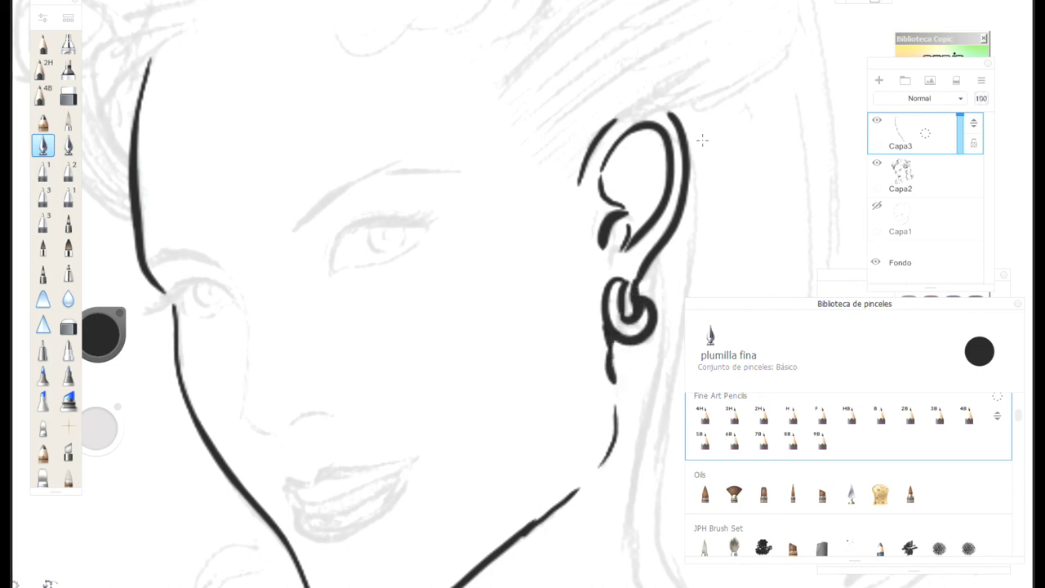
# - Ink both eyebrows and the nose, including the nostril, wing, bridge line and groove above the lip
pyautogui.moveTo(299, 221)
pyautogui.mouseDown()
pyautogui.moveTo(384, 163)
pyautogui.moveTo(398, 161)
pyautogui.moveTo(338, 196)
pyautogui.moveTo(400, 161)
pyautogui.moveTo(467, 165)
pyautogui.mouseUp()
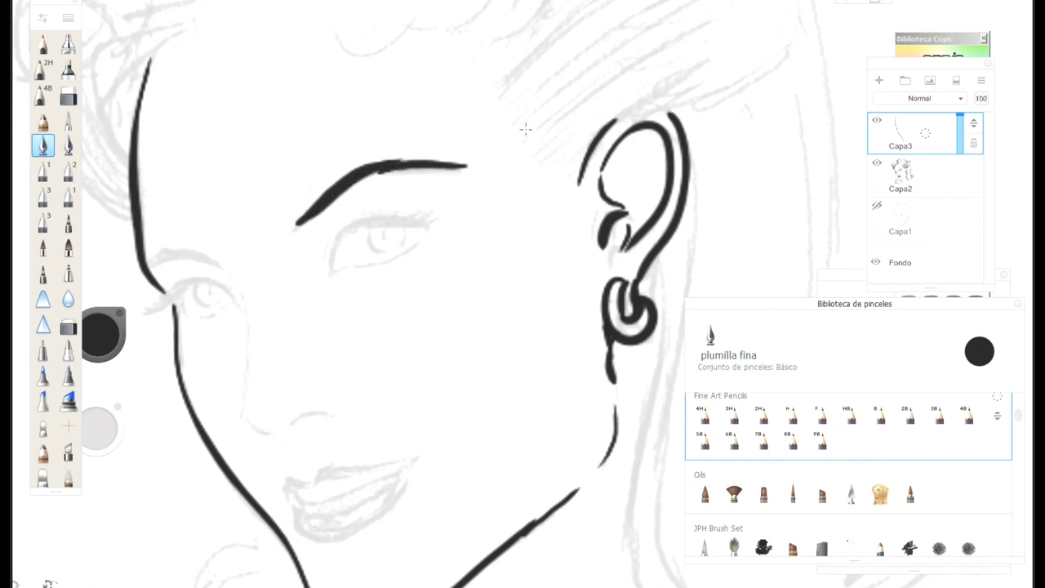
pyautogui.moveTo(211, 258)
pyautogui.mouseDown()
pyautogui.moveTo(184, 246)
pyautogui.moveTo(150, 263)
pyautogui.mouseUp()
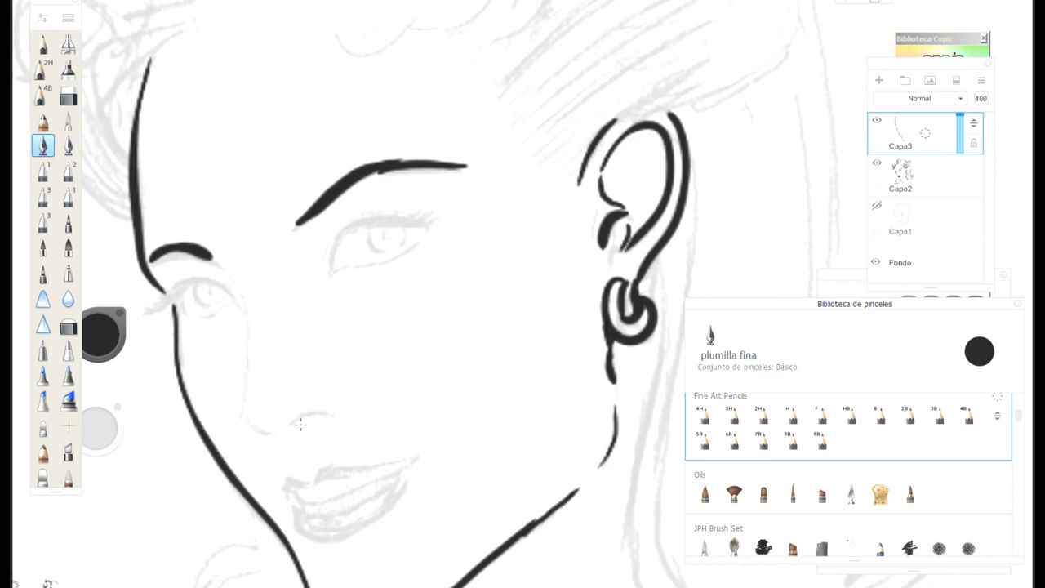
pyautogui.moveTo(294, 422); pyautogui.dragTo(343, 404)
pyautogui.press('space')
pyautogui.moveTo(321, 346); pyautogui.dragTo(404, 235)
pyautogui.moveTo(409, 192); pyautogui.dragTo(372, 196)
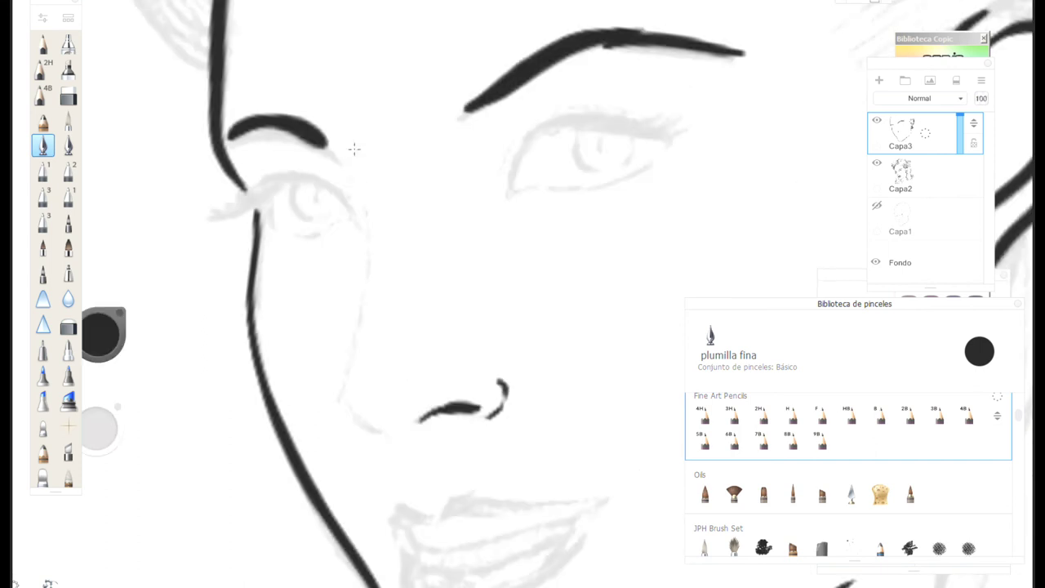
pyautogui.moveTo(333, 147)
pyautogui.mouseDown()
pyautogui.moveTo(369, 228)
pyautogui.moveTo(370, 285)
pyautogui.moveTo(337, 400)
pyautogui.moveTo(398, 427)
pyautogui.moveTo(404, 471)
pyautogui.mouseUp()
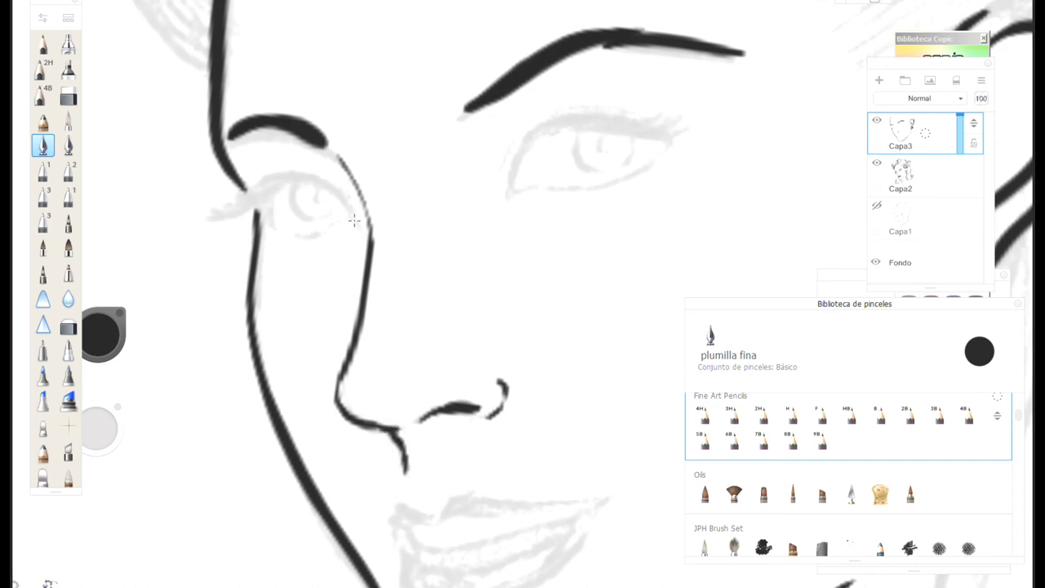
# - Ink the far eye with its upper lid, long outer lashes, iris and lower lid
pyautogui.moveTo(357, 222)
pyautogui.mouseDown()
pyautogui.moveTo(314, 181)
pyautogui.moveTo(188, 217)
pyautogui.mouseUp()
pyautogui.moveTo(303, 177)
pyautogui.mouseDown()
pyautogui.moveTo(205, 201)
pyautogui.moveTo(217, 213)
pyautogui.mouseUp()
pyautogui.moveTo(282, 176)
pyautogui.mouseDown()
pyautogui.moveTo(251, 191)
pyautogui.moveTo(322, 219)
pyautogui.moveTo(304, 189)
pyautogui.moveTo(322, 202)
pyautogui.moveTo(272, 222)
pyautogui.mouseUp()
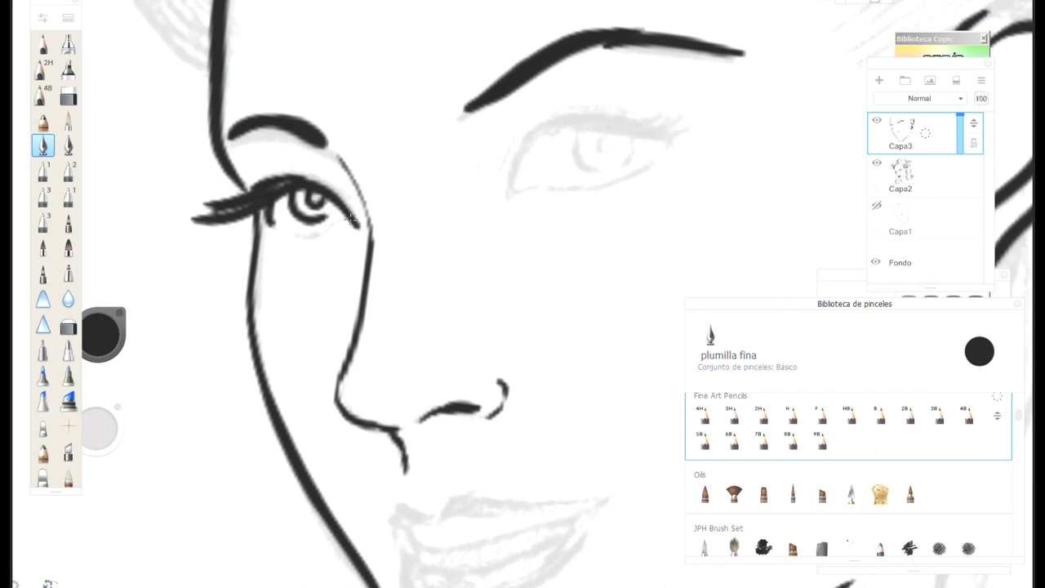
pyautogui.moveTo(350, 222); pyautogui.dragTo(289, 239)
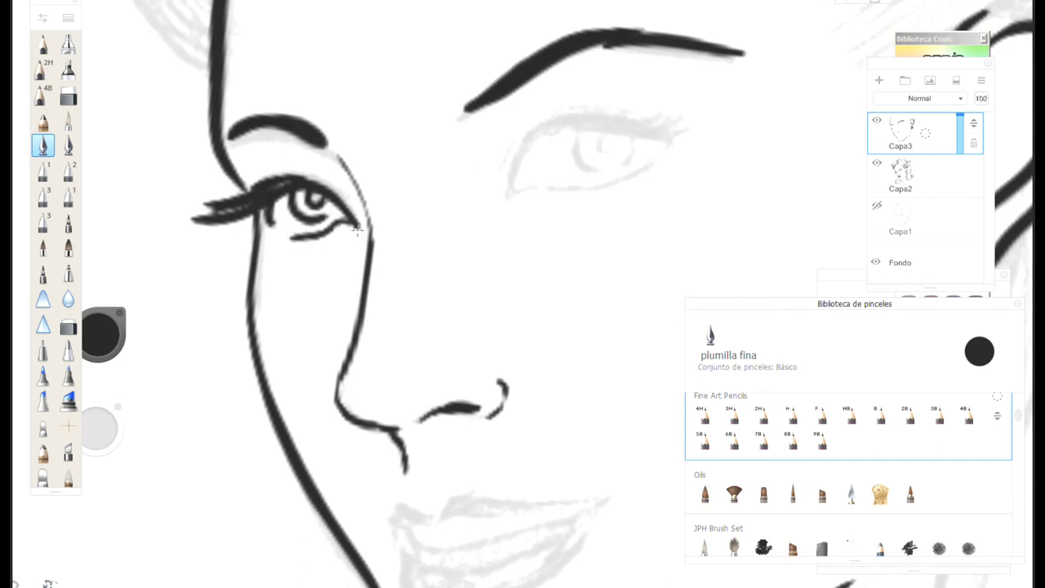
# - Ink the near eye's lid crease, thick upper lash line, outer lashes and dotted lower lash line
pyautogui.moveTo(513, 161); pyautogui.dragTo(506, 197)
pyautogui.moveTo(499, 135)
pyautogui.mouseDown()
pyautogui.moveTo(477, 148)
pyautogui.moveTo(485, 179)
pyautogui.moveTo(563, 119)
pyautogui.moveTo(647, 108)
pyautogui.mouseUp()
pyautogui.moveTo(563, 122); pyautogui.dragTo(680, 104)
pyautogui.moveTo(547, 129); pyautogui.dragTo(700, 105)
pyautogui.moveTo(668, 136); pyautogui.dragTo(707, 119)
pyautogui.moveTo(647, 108)
pyautogui.mouseDown()
pyautogui.moveTo(547, 116)
pyautogui.moveTo(518, 150)
pyautogui.moveTo(528, 189)
pyautogui.moveTo(573, 193)
pyautogui.moveTo(623, 178)
pyautogui.moveTo(676, 142)
pyautogui.mouseUp()
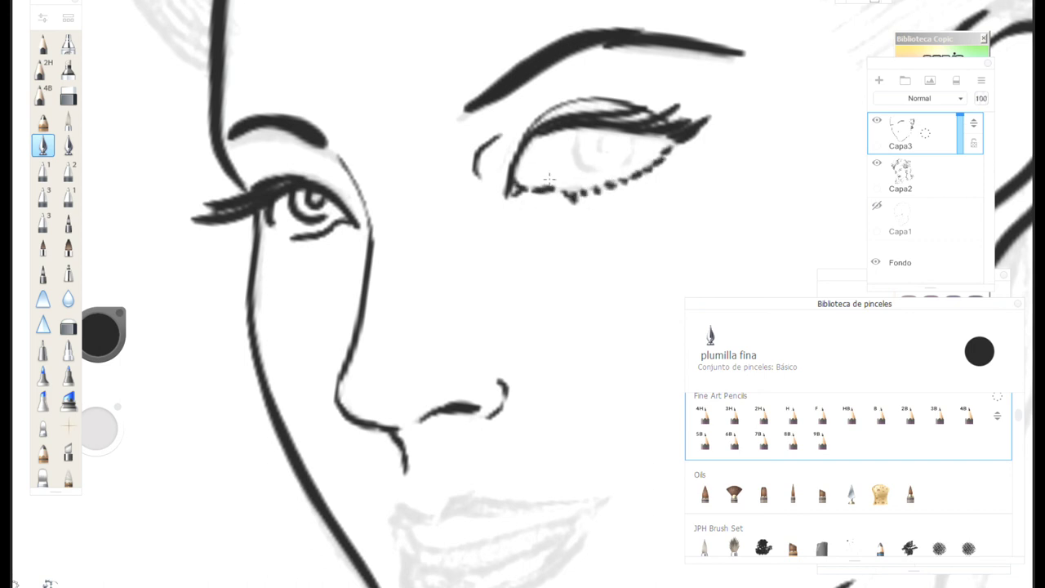
# - Ink the near eye's iris and pupil, thicken the upper lash line and extend the lashes at the outer corner
pyautogui.moveTo(278, 237)
pyautogui.mouseDown()
pyautogui.moveTo(262, 228)
pyautogui.moveTo(275, 237)
pyautogui.mouseUp()
pyautogui.moveTo(578, 129); pyautogui.dragTo(592, 167)
pyautogui.moveTo(626, 130)
pyautogui.mouseDown()
pyautogui.moveTo(612, 162)
pyautogui.moveTo(597, 135)
pyautogui.moveTo(602, 150)
pyautogui.moveTo(506, 272)
pyautogui.mouseUp()
pyautogui.press('space')
pyautogui.moveTo(592, 181)
pyautogui.mouseDown()
pyautogui.moveTo(544, 169)
pyautogui.moveTo(619, 55)
pyautogui.mouseUp()
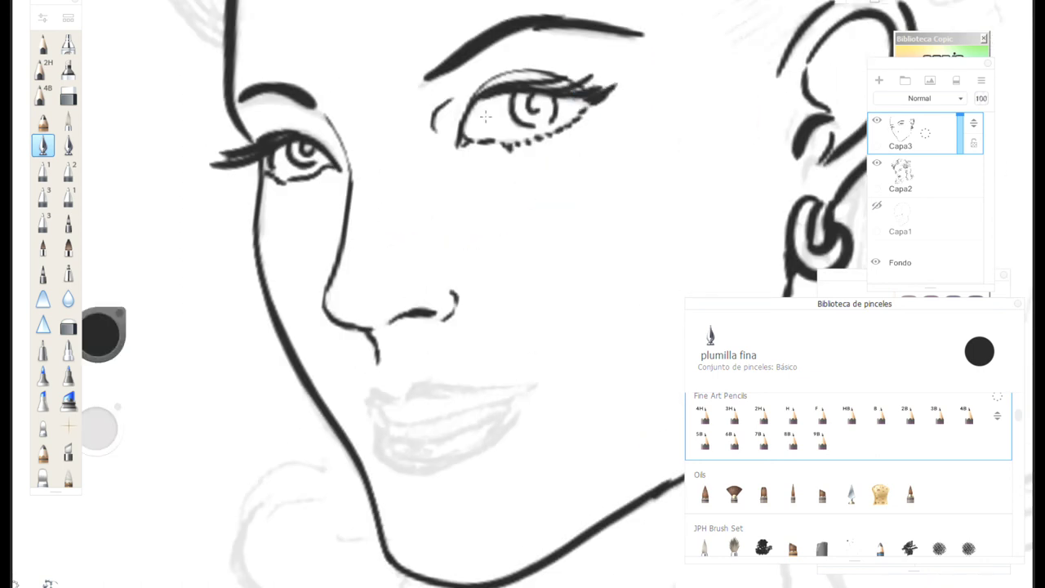
pyautogui.moveTo(467, 110); pyautogui.dragTo(504, 85)
pyautogui.moveTo(515, 80)
pyautogui.mouseDown()
pyautogui.moveTo(617, 83)
pyautogui.moveTo(629, 70)
pyautogui.moveTo(642, 82)
pyautogui.moveTo(614, 88)
pyautogui.mouseUp()
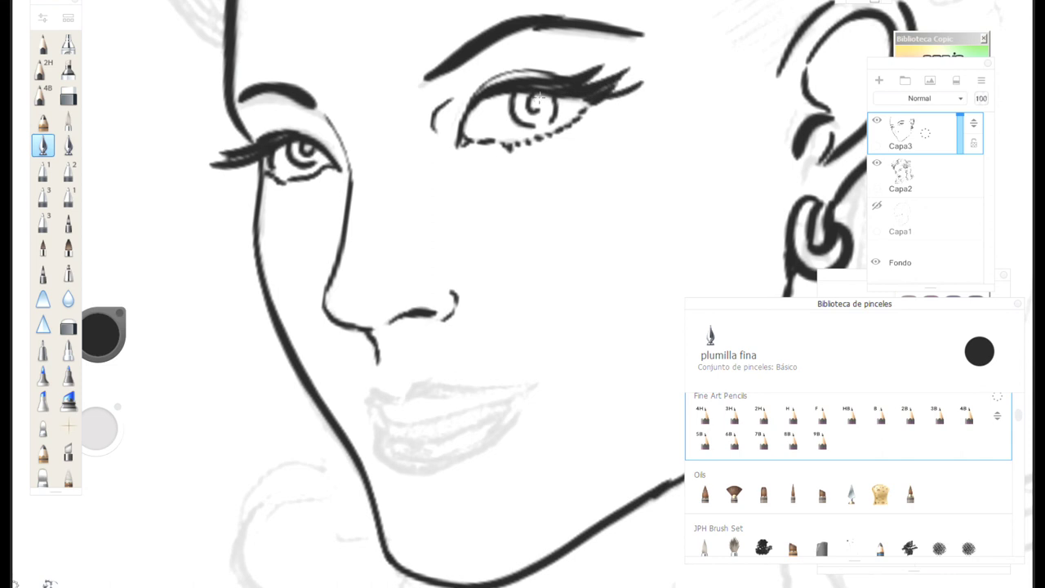
pyautogui.moveTo(535, 94)
pyautogui.mouseDown()
pyautogui.moveTo(542, 107)
pyautogui.moveTo(524, 118)
pyautogui.mouseUp()
# - Ink the outline of both lips and the open mouth line between them
pyautogui.press('space')
pyautogui.moveTo(448, 378); pyautogui.dragTo(457, 223)
pyautogui.moveTo(399, 291)
pyautogui.mouseDown()
pyautogui.moveTo(352, 279)
pyautogui.moveTo(349, 320)
pyautogui.mouseUp()
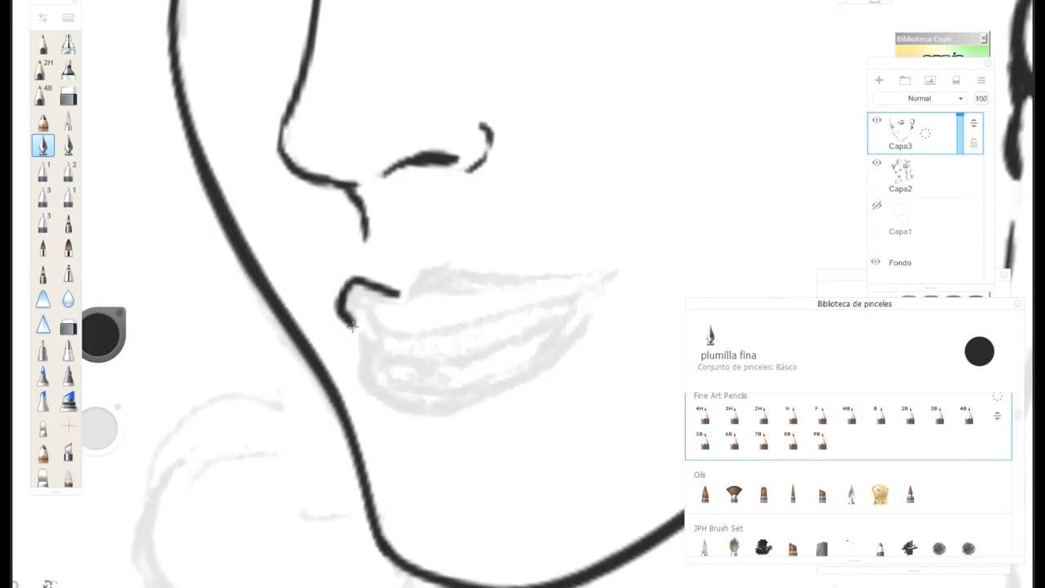
pyautogui.moveTo(365, 387)
pyautogui.mouseDown()
pyautogui.moveTo(404, 408)
pyautogui.moveTo(457, 404)
pyautogui.moveTo(522, 374)
pyautogui.moveTo(594, 305)
pyautogui.mouseUp()
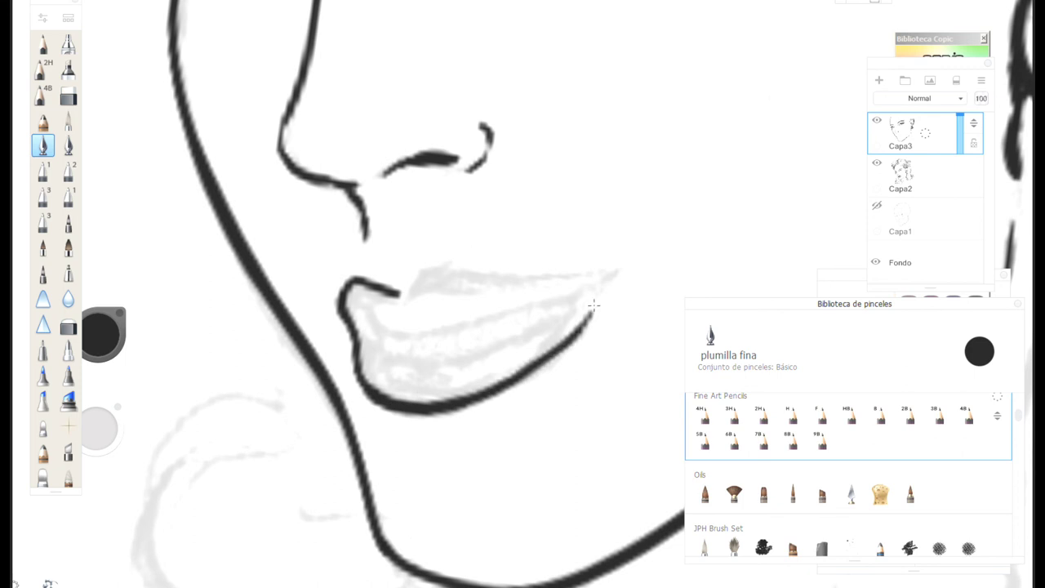
pyautogui.moveTo(626, 262); pyautogui.dragTo(584, 327)
pyautogui.moveTo(593, 285)
pyautogui.mouseDown()
pyautogui.moveTo(558, 320)
pyautogui.moveTo(502, 346)
pyautogui.moveTo(419, 366)
pyautogui.moveTo(387, 357)
pyautogui.moveTo(374, 331)
pyautogui.moveTo(425, 330)
pyautogui.mouseUp()
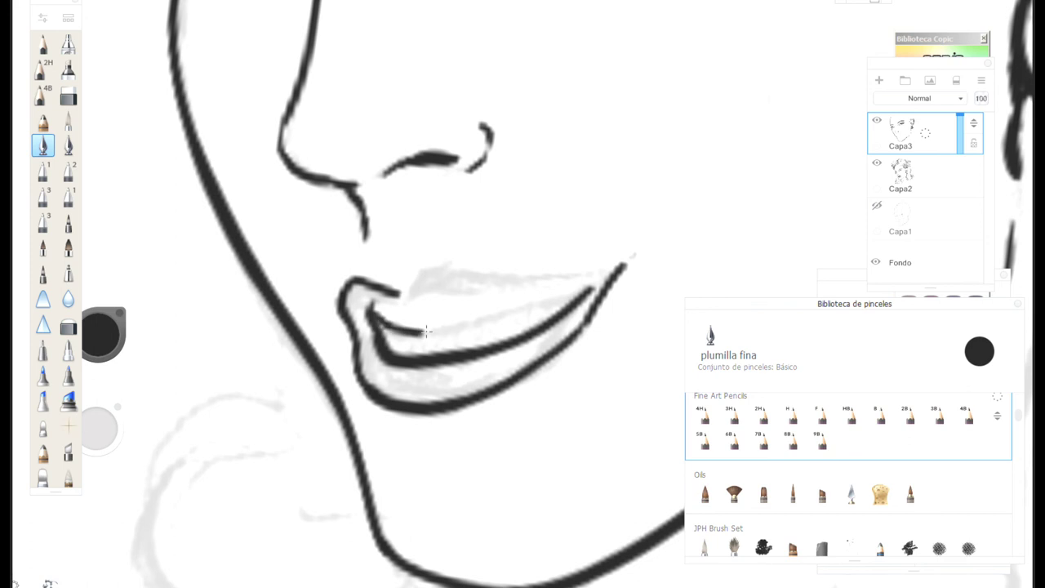
pyautogui.moveTo(500, 311)
pyautogui.mouseDown()
pyautogui.moveTo(578, 282)
pyautogui.moveTo(370, 306)
pyautogui.moveTo(426, 269)
pyautogui.moveTo(585, 276)
pyautogui.moveTo(618, 261)
pyautogui.moveTo(530, 363)
pyautogui.moveTo(491, 388)
pyautogui.moveTo(453, 394)
pyautogui.mouseUp()
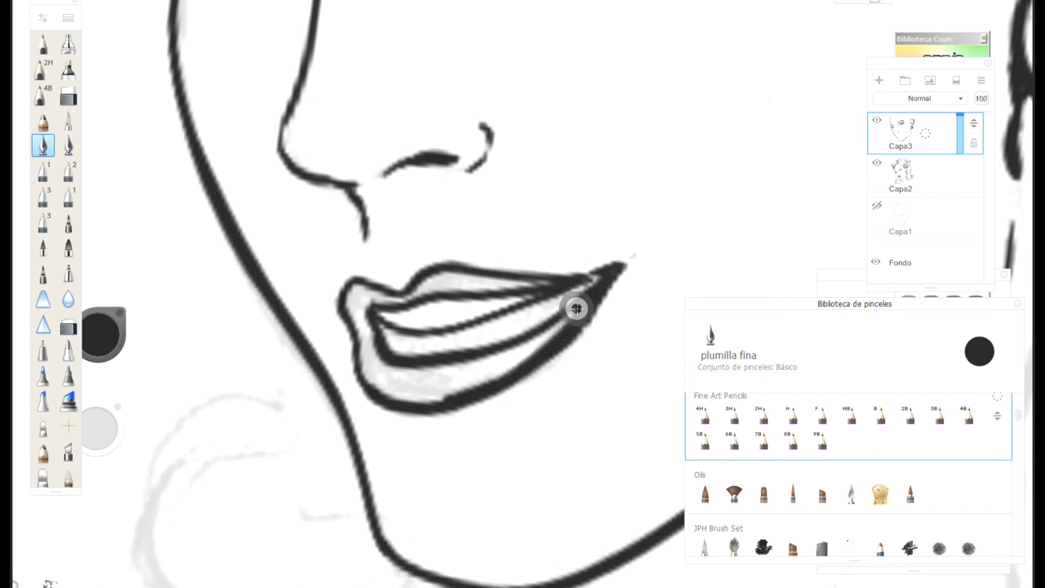
# - Fill the lips with solid black, leaving highlights, and hatch the gap between them up to the mouth's corner
pyautogui.moveTo(576, 303); pyautogui.dragTo(527, 359)
pyautogui.moveTo(413, 395)
pyautogui.mouseDown()
pyautogui.moveTo(378, 380)
pyautogui.moveTo(363, 333)
pyautogui.mouseUp()
pyautogui.moveTo(369, 368)
pyautogui.mouseDown()
pyautogui.moveTo(404, 380)
pyautogui.moveTo(402, 368)
pyautogui.moveTo(419, 371)
pyautogui.moveTo(438, 386)
pyautogui.moveTo(407, 376)
pyautogui.moveTo(506, 344)
pyautogui.moveTo(400, 374)
pyautogui.moveTo(380, 365)
pyautogui.moveTo(363, 310)
pyautogui.mouseUp()
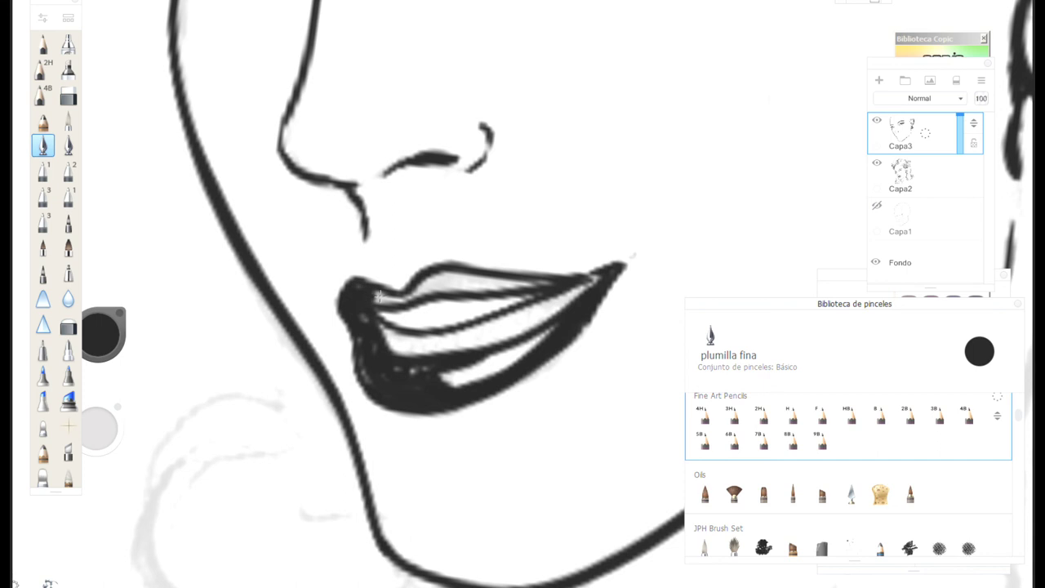
pyautogui.moveTo(418, 289); pyautogui.dragTo(569, 275)
pyautogui.moveTo(383, 335)
pyautogui.mouseDown()
pyautogui.moveTo(425, 335)
pyautogui.moveTo(443, 346)
pyautogui.moveTo(465, 329)
pyautogui.moveTo(494, 339)
pyautogui.moveTo(537, 299)
pyautogui.moveTo(533, 324)
pyautogui.moveTo(636, 253)
pyautogui.mouseUp()
# - Touch up the ink around the near eye's iris and lower lashes
pyautogui.press('space')
pyautogui.moveTo(592, 221); pyautogui.dragTo(410, 505)
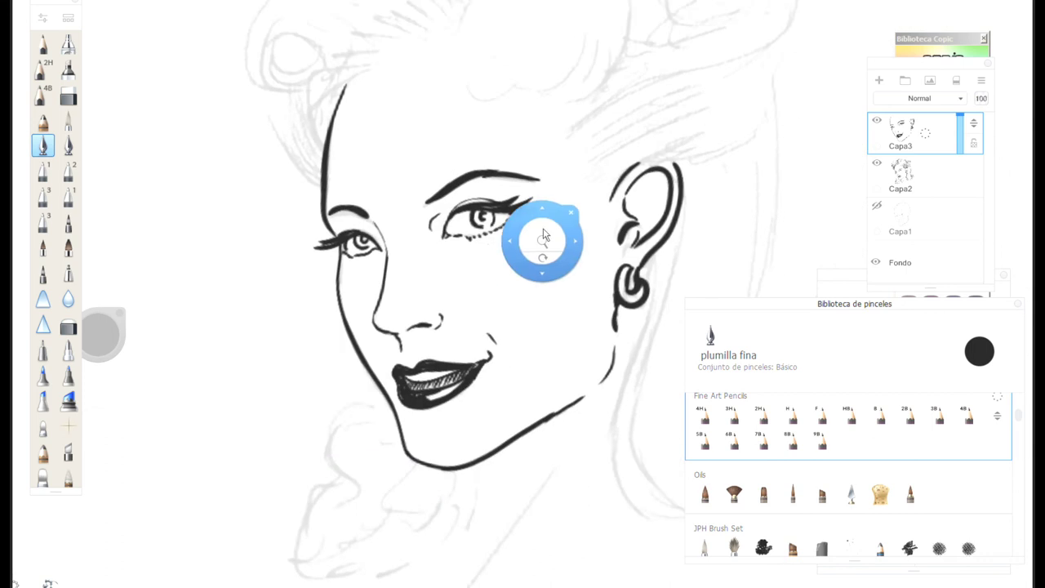
pyautogui.moveTo(545, 234); pyautogui.dragTo(569, 177)
pyautogui.moveTo(506, 217); pyautogui.dragTo(560, 145)
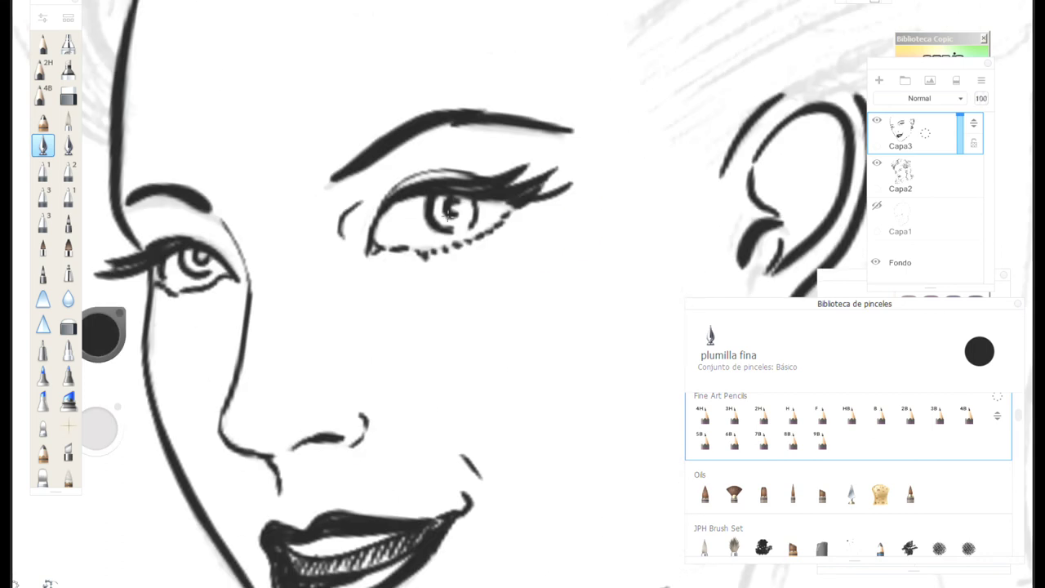
pyautogui.moveTo(400, 249)
pyautogui.mouseDown()
pyautogui.moveTo(473, 234)
pyautogui.moveTo(459, 320)
pyautogui.moveTo(398, 455)
pyautogui.moveTo(395, 431)
pyautogui.mouseUp()
pyautogui.press('space')
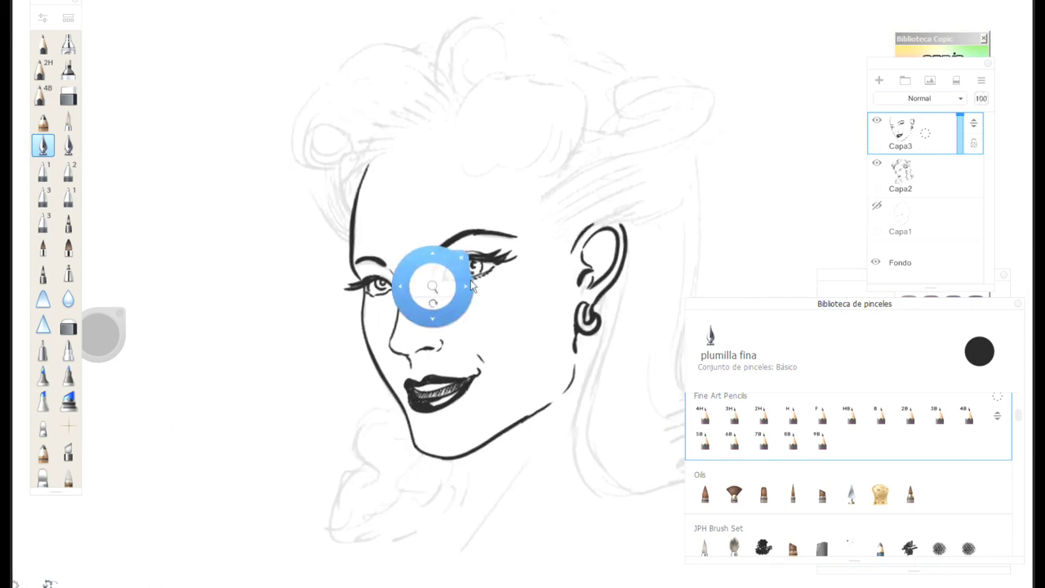
# - Ink the hair roll over the far temple, with its spiral curl and wavy upper edge reaching the crown
pyautogui.moveTo(533, 258); pyautogui.dragTo(429, 164)
pyautogui.press('space')
pyautogui.moveTo(418, 226)
pyautogui.mouseDown()
pyautogui.moveTo(364, 128)
pyautogui.moveTo(374, 183)
pyautogui.mouseUp()
pyautogui.moveTo(292, 221)
pyautogui.mouseDown()
pyautogui.moveTo(414, 195)
pyautogui.moveTo(324, 79)
pyautogui.moveTo(344, 67)
pyautogui.mouseUp()
pyautogui.moveTo(285, 105); pyautogui.dragTo(394, 5)
pyautogui.press('space')
pyautogui.moveTo(353, 105); pyautogui.dragTo(334, 273)
pyautogui.moveTo(325, 201)
pyautogui.mouseDown()
pyautogui.moveTo(380, 139)
pyautogui.moveTo(447, 112)
pyautogui.moveTo(563, 149)
pyautogui.moveTo(602, 198)
pyautogui.mouseUp()
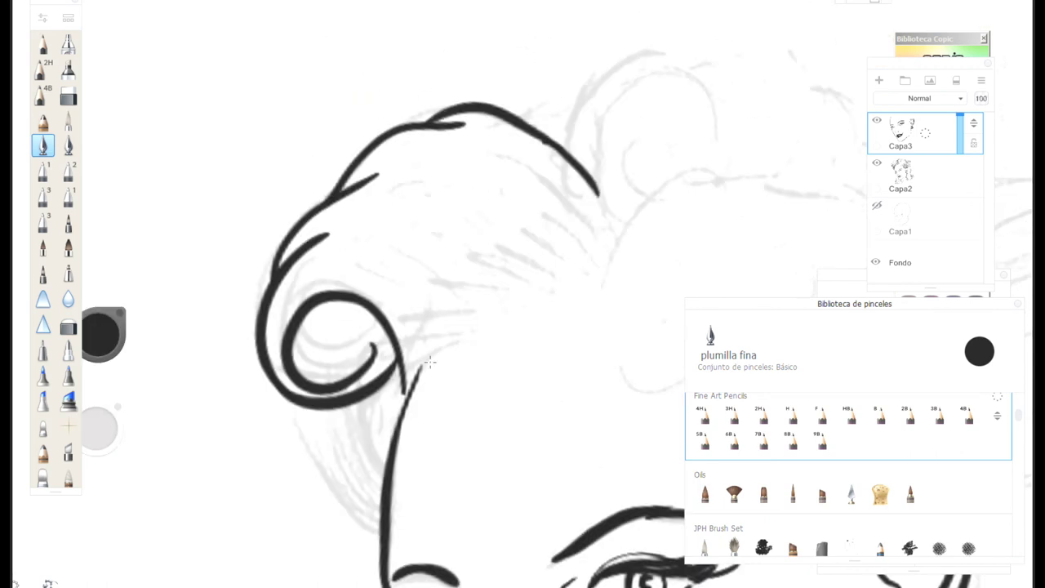
# - Ink a row of tapered hair strands rising from the forehead hairline between the far roll and the crown
pyautogui.moveTo(441, 353); pyautogui.dragTo(423, 262)
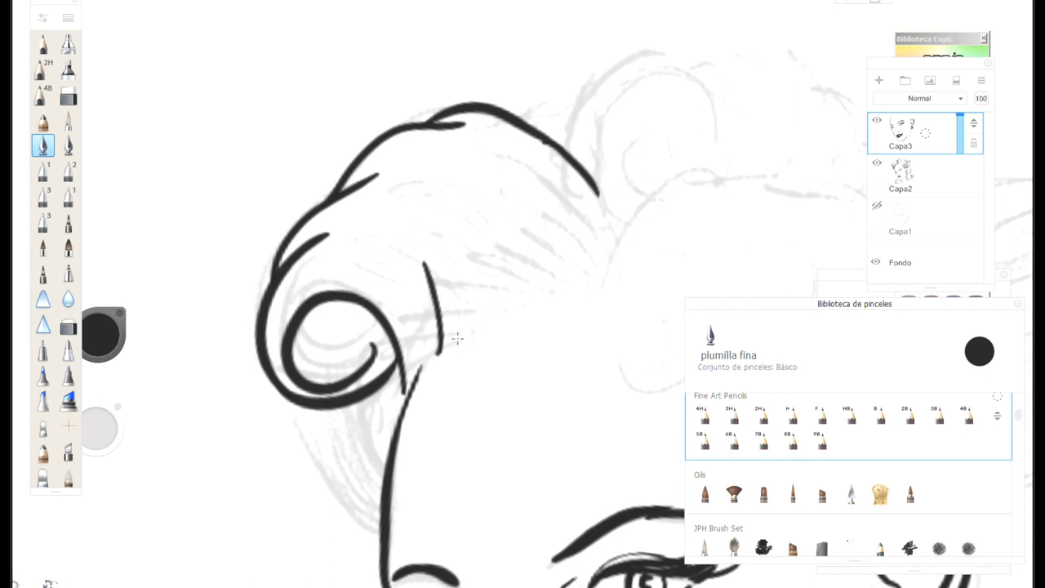
pyautogui.moveTo(446, 349)
pyautogui.mouseDown()
pyautogui.moveTo(448, 312)
pyautogui.moveTo(419, 254)
pyautogui.moveTo(465, 322)
pyautogui.moveTo(462, 338)
pyautogui.moveTo(437, 244)
pyautogui.mouseUp()
pyautogui.moveTo(482, 323); pyautogui.dragTo(439, 232)
pyautogui.moveTo(506, 305); pyautogui.dragTo(461, 219)
pyautogui.moveTo(535, 299); pyautogui.dragTo(479, 173)
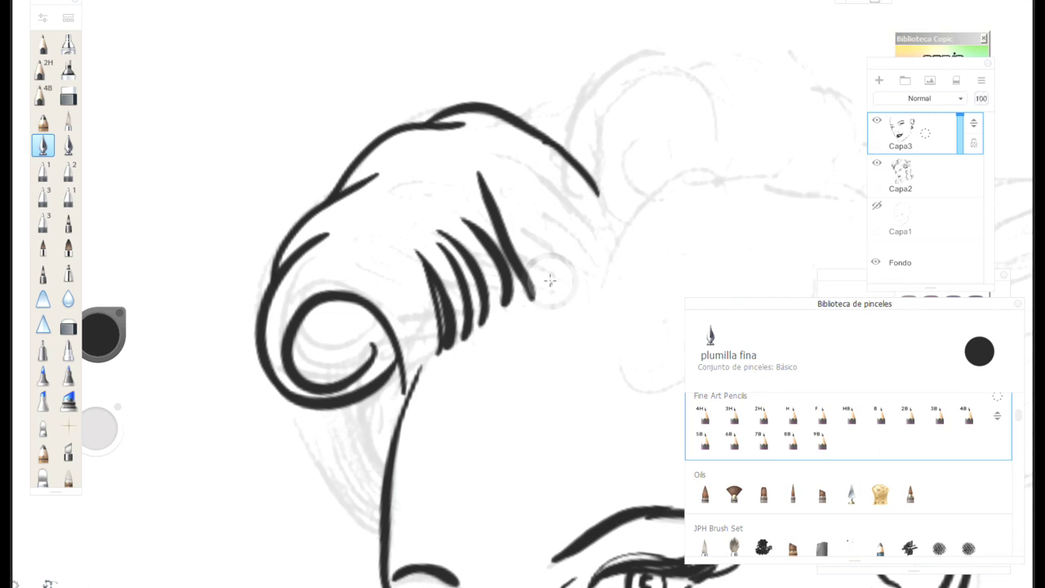
pyautogui.moveTo(555, 281); pyautogui.dragTo(504, 184)
pyautogui.moveTo(584, 265); pyautogui.dragTo(531, 195)
pyautogui.moveTo(604, 237); pyautogui.dragTo(543, 192)
pyautogui.moveTo(557, 154)
pyautogui.mouseDown()
pyautogui.moveTo(633, 204)
pyautogui.moveTo(533, 157)
pyautogui.mouseUp()
pyautogui.moveTo(604, 235); pyautogui.dragTo(533, 163)
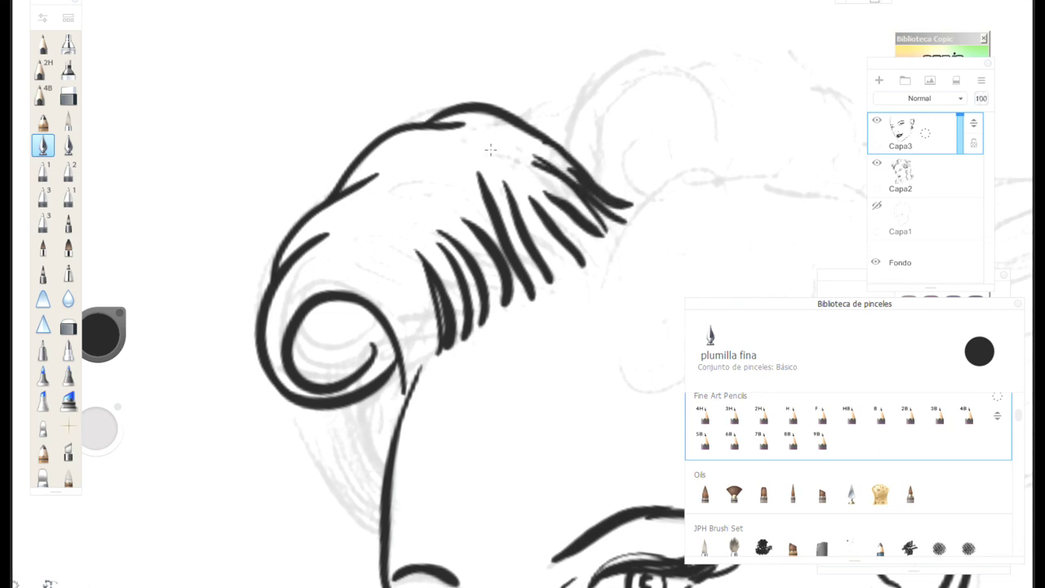
# - Ink the flowing strands across the top of the far roll and the inner strands of its spiral
pyautogui.moveTo(426, 173); pyautogui.dragTo(575, 190)
pyautogui.moveTo(497, 167); pyautogui.dragTo(375, 219)
pyautogui.moveTo(320, 306)
pyautogui.mouseDown()
pyautogui.moveTo(328, 349)
pyautogui.moveTo(363, 351)
pyautogui.moveTo(351, 332)
pyautogui.moveTo(374, 325)
pyautogui.mouseUp()
pyautogui.moveTo(349, 317); pyautogui.dragTo(373, 320)
# - Ink the outline and strands of the hair hanging below the roll beside the far temple
pyautogui.moveTo(293, 403)
pyautogui.mouseDown()
pyautogui.moveTo(351, 515)
pyautogui.moveTo(380, 519)
pyautogui.mouseUp()
pyautogui.moveTo(293, 424)
pyautogui.mouseDown()
pyautogui.moveTo(296, 449)
pyautogui.moveTo(389, 485)
pyautogui.mouseUp()
pyautogui.moveTo(317, 474); pyautogui.dragTo(384, 511)
pyautogui.moveTo(327, 445); pyautogui.dragTo(388, 491)
pyautogui.moveTo(359, 453); pyautogui.dragTo(400, 490)
pyautogui.moveTo(340, 408)
pyautogui.mouseDown()
pyautogui.moveTo(380, 472)
pyautogui.moveTo(376, 449)
pyautogui.mouseUp()
pyautogui.moveTo(366, 395); pyautogui.dragTo(395, 457)
pyautogui.moveTo(374, 418); pyautogui.dragTo(408, 468)
# - Ink the spiral curl on top of the head with its concentric inner strands
pyautogui.press('space')
pyautogui.moveTo(563, 282); pyautogui.dragTo(365, 414)
pyautogui.moveTo(366, 281)
pyautogui.mouseDown()
pyautogui.moveTo(363, 257)
pyautogui.moveTo(456, 186)
pyautogui.mouseUp()
pyautogui.moveTo(500, 268); pyautogui.dragTo(490, 291)
pyautogui.moveTo(470, 310)
pyautogui.mouseDown()
pyautogui.moveTo(427, 269)
pyautogui.moveTo(451, 282)
pyautogui.moveTo(435, 328)
pyautogui.moveTo(415, 212)
pyautogui.moveTo(483, 260)
pyautogui.mouseUp()
pyautogui.moveTo(433, 316)
pyautogui.mouseDown()
pyautogui.moveTo(437, 218)
pyautogui.moveTo(516, 228)
pyautogui.mouseUp()
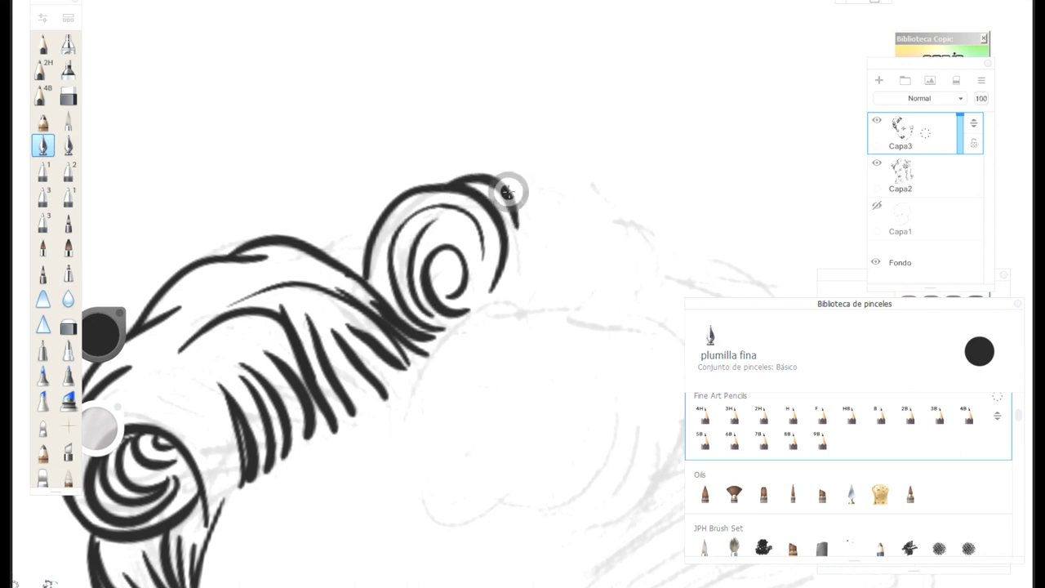
# - Ink the scalloped upper edge of the crown roll and close it at the back
pyautogui.moveTo(506, 187); pyautogui.dragTo(577, 229)
pyautogui.moveTo(545, 196); pyautogui.dragTo(628, 266)
pyautogui.moveTo(608, 215); pyautogui.dragTo(668, 289)
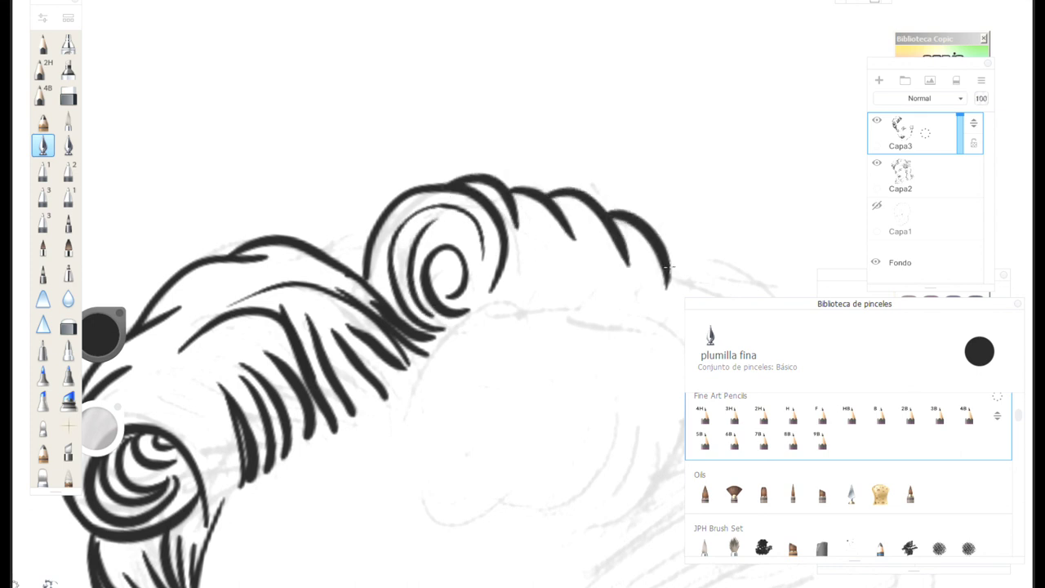
pyautogui.moveTo(567, 284); pyautogui.dragTo(500, 316)
pyautogui.moveTo(562, 269)
pyautogui.mouseDown()
pyautogui.moveTo(512, 252)
pyautogui.moveTo(480, 196)
pyautogui.mouseUp()
pyautogui.moveTo(550, 232)
pyautogui.mouseDown()
pyautogui.moveTo(578, 157)
pyautogui.moveTo(531, 168)
pyautogui.moveTo(545, 239)
pyautogui.mouseUp()
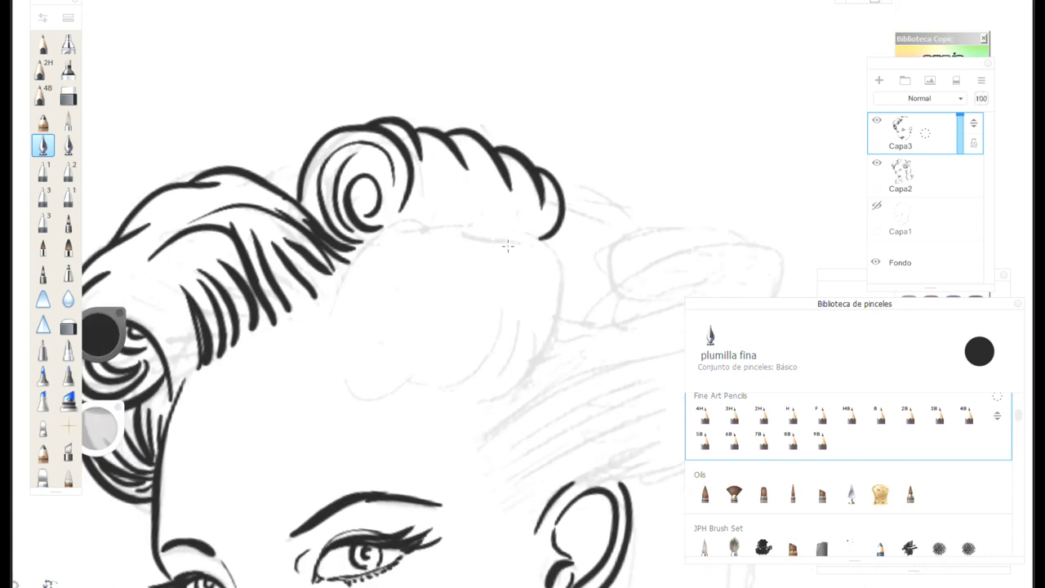
# - Ink the large front roll above the forehead, with its spiral, outer contour and curved strands
pyautogui.moveTo(341, 306)
pyautogui.mouseDown()
pyautogui.moveTo(430, 255)
pyautogui.moveTo(386, 347)
pyautogui.moveTo(370, 341)
pyautogui.moveTo(454, 343)
pyautogui.mouseUp()
pyautogui.moveTo(431, 381)
pyautogui.mouseDown()
pyautogui.moveTo(482, 315)
pyautogui.moveTo(510, 307)
pyautogui.moveTo(469, 392)
pyautogui.moveTo(571, 282)
pyautogui.moveTo(553, 235)
pyautogui.moveTo(432, 244)
pyautogui.mouseUp()
pyautogui.moveTo(356, 293)
pyautogui.mouseDown()
pyautogui.moveTo(399, 287)
pyautogui.moveTo(394, 367)
pyautogui.moveTo(377, 362)
pyautogui.moveTo(361, 323)
pyautogui.moveTo(363, 245)
pyautogui.moveTo(415, 221)
pyautogui.moveTo(480, 217)
pyautogui.moveTo(512, 233)
pyautogui.mouseUp()
# - Ink the strands running from behind the large front roll towards the back curl
pyautogui.press('space')
pyautogui.moveTo(561, 437); pyautogui.dragTo(391, 379)
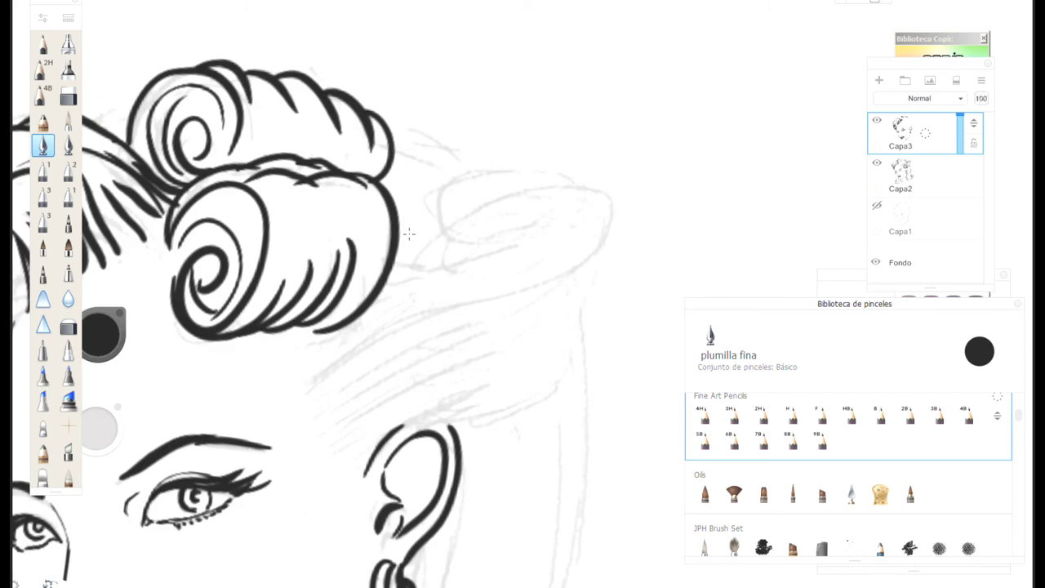
pyautogui.moveTo(398, 221); pyautogui.dragTo(478, 245)
pyautogui.moveTo(403, 260); pyautogui.dragTo(505, 246)
pyautogui.moveTo(384, 292); pyautogui.dragTo(522, 262)
# - Ink dense tapered strands sweeping back from the near temple above the ear
pyautogui.moveTo(327, 347)
pyautogui.mouseDown()
pyautogui.moveTo(510, 279)
pyautogui.moveTo(334, 354)
pyautogui.moveTo(506, 282)
pyautogui.mouseUp()
pyautogui.moveTo(321, 382); pyautogui.dragTo(508, 285)
pyautogui.moveTo(339, 399); pyautogui.dragTo(511, 294)
pyautogui.moveTo(320, 426); pyautogui.dragTo(462, 351)
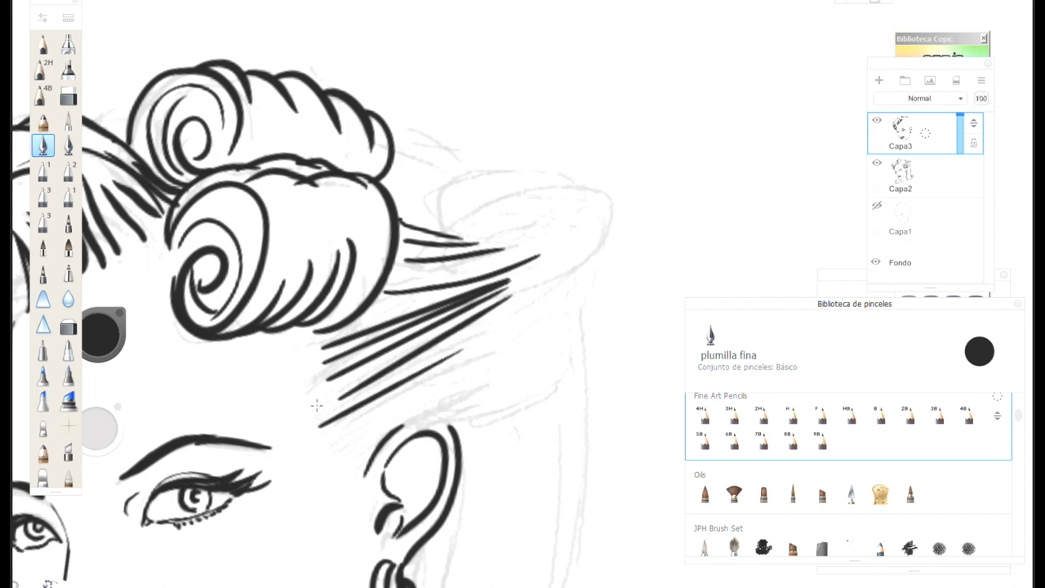
pyautogui.moveTo(317, 405); pyautogui.dragTo(437, 335)
pyautogui.moveTo(302, 385); pyautogui.dragTo(415, 328)
pyautogui.moveTo(303, 364); pyautogui.dragTo(384, 335)
pyautogui.moveTo(333, 443)
pyautogui.mouseDown()
pyautogui.moveTo(462, 364)
pyautogui.moveTo(349, 419)
pyautogui.moveTo(462, 350)
pyautogui.mouseUp()
# - Ink the lower contour of the swept-back hair and the rolled curl at the back of the head
pyautogui.moveTo(343, 461)
pyautogui.mouseDown()
pyautogui.moveTo(468, 364)
pyautogui.moveTo(499, 407)
pyautogui.moveTo(570, 361)
pyautogui.moveTo(595, 300)
pyautogui.moveTo(612, 196)
pyautogui.moveTo(540, 233)
pyautogui.moveTo(488, 229)
pyautogui.moveTo(581, 182)
pyautogui.mouseUp()
pyautogui.moveTo(562, 247); pyautogui.dragTo(597, 218)
pyautogui.moveTo(573, 175)
pyautogui.mouseDown()
pyautogui.moveTo(461, 183)
pyautogui.moveTo(425, 238)
pyautogui.mouseUp()
pyautogui.moveTo(473, 176)
pyautogui.mouseDown()
pyautogui.moveTo(399, 155)
pyautogui.moveTo(449, 164)
pyautogui.moveTo(438, 180)
pyautogui.mouseUp()
# - Ink the long hair falling behind the ear, with its front, back and lower contours
pyautogui.press('space')
pyautogui.moveTo(562, 347); pyautogui.dragTo(426, 267)
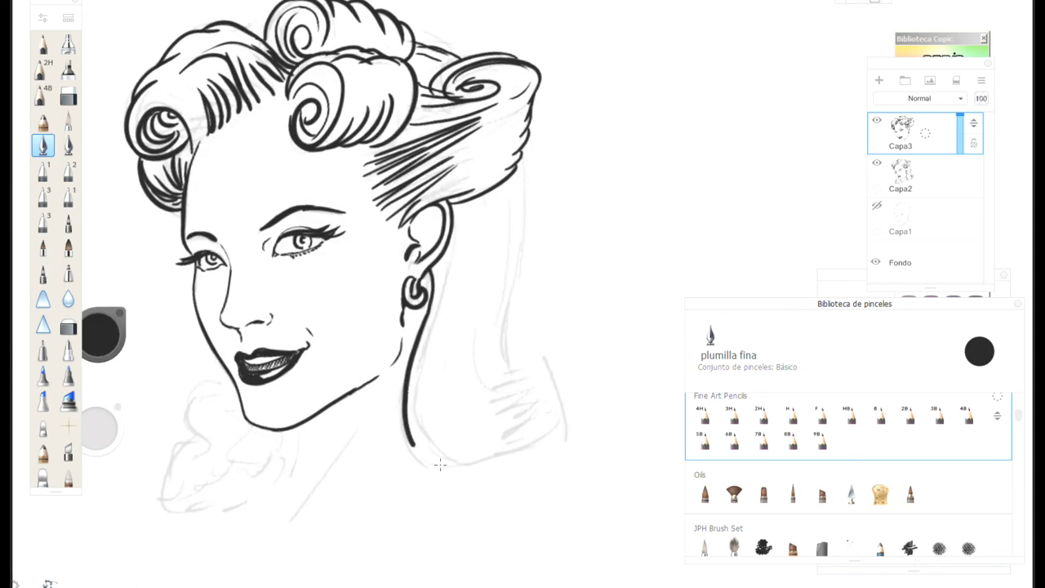
pyautogui.moveTo(524, 167)
pyautogui.mouseDown()
pyautogui.moveTo(522, 304)
pyautogui.moveTo(492, 398)
pyautogui.mouseUp()
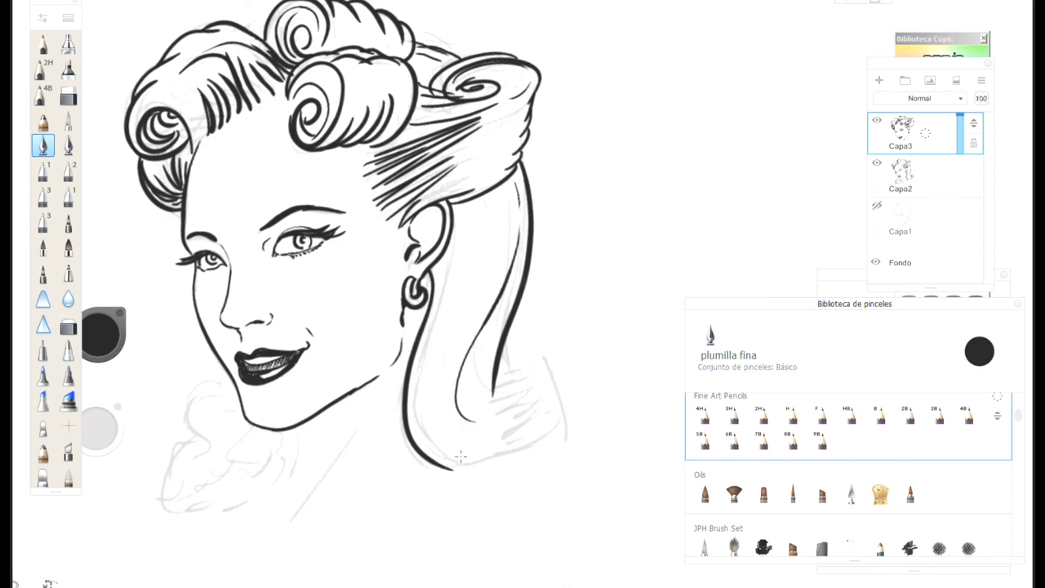
pyautogui.moveTo(454, 471); pyautogui.dragTo(548, 426)
# - Ink the wavy outer edge and the flicked curls at the tip of the long hair
pyautogui.moveTo(493, 379); pyautogui.dragTo(529, 370)
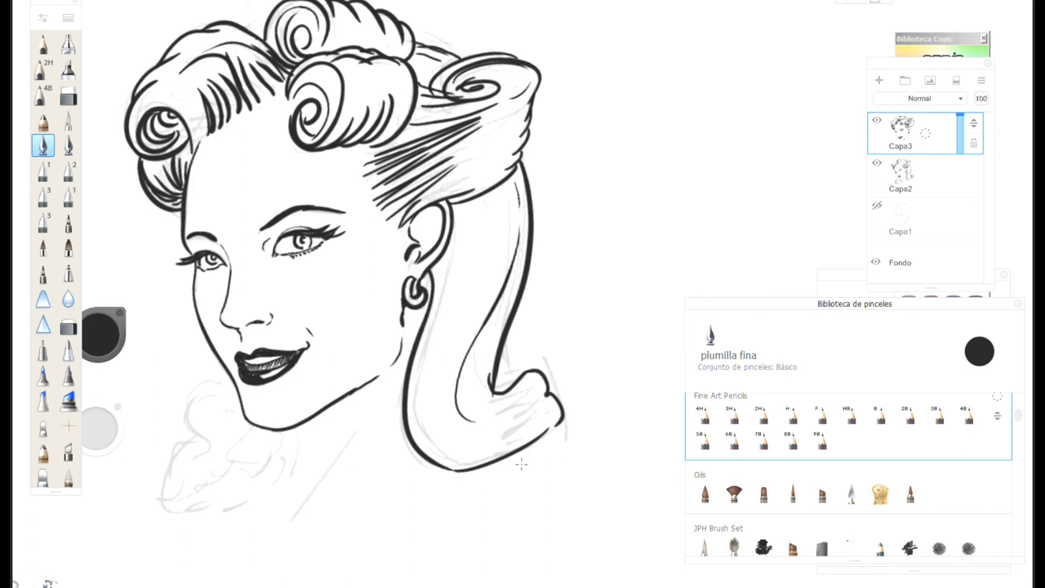
pyautogui.moveTo(507, 457); pyautogui.dragTo(515, 480)
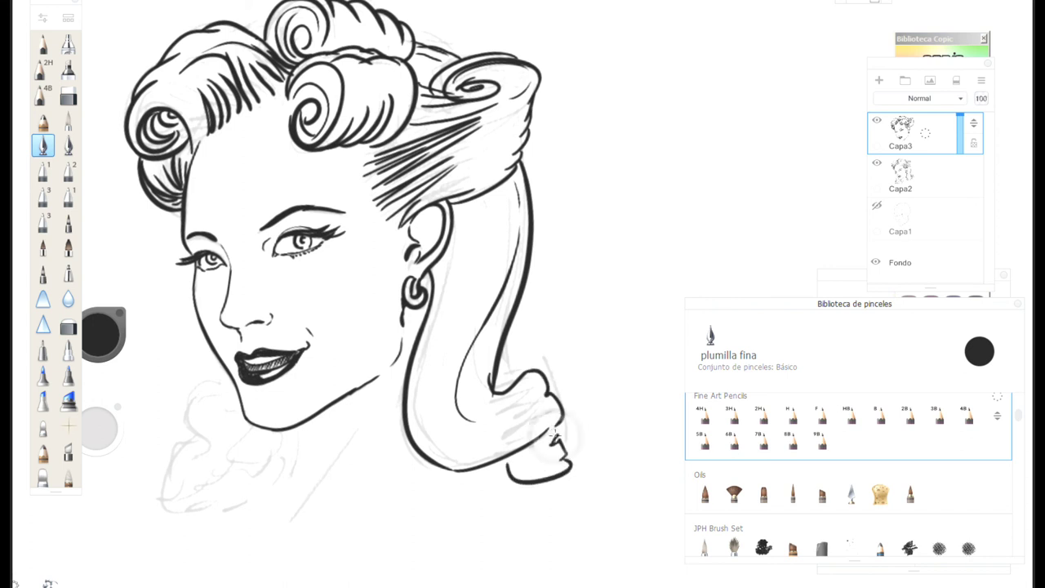
pyautogui.moveTo(535, 492); pyautogui.dragTo(561, 479)
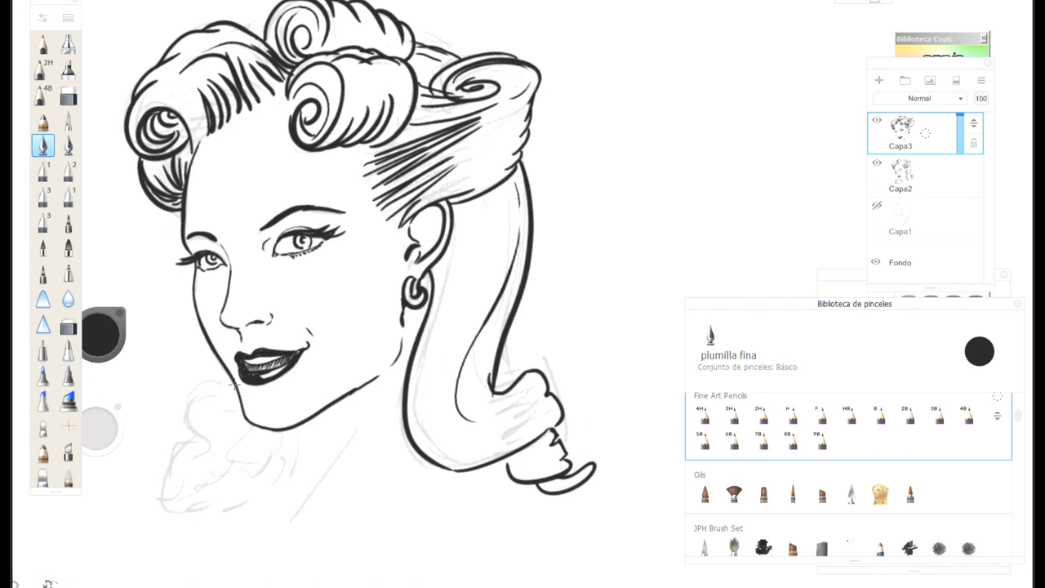
# - Ink the curls beneath the far jaw and the two lines of the neck
pyautogui.moveTo(225, 397); pyautogui.dragTo(222, 383)
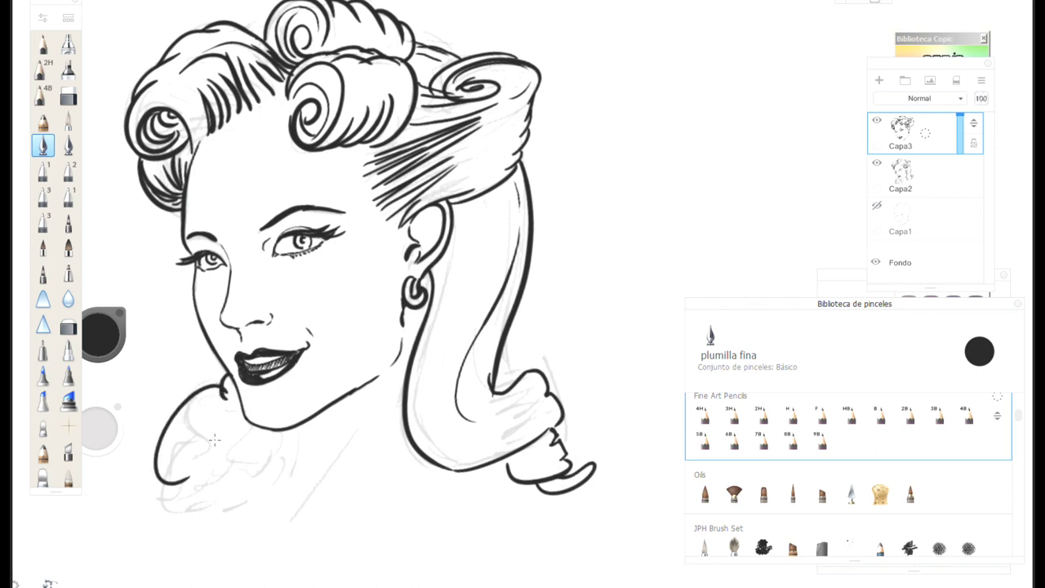
pyautogui.moveTo(193, 467); pyautogui.dragTo(214, 412)
pyautogui.moveTo(186, 488)
pyautogui.mouseDown()
pyautogui.moveTo(225, 468)
pyautogui.moveTo(233, 479)
pyautogui.moveTo(285, 441)
pyautogui.mouseUp()
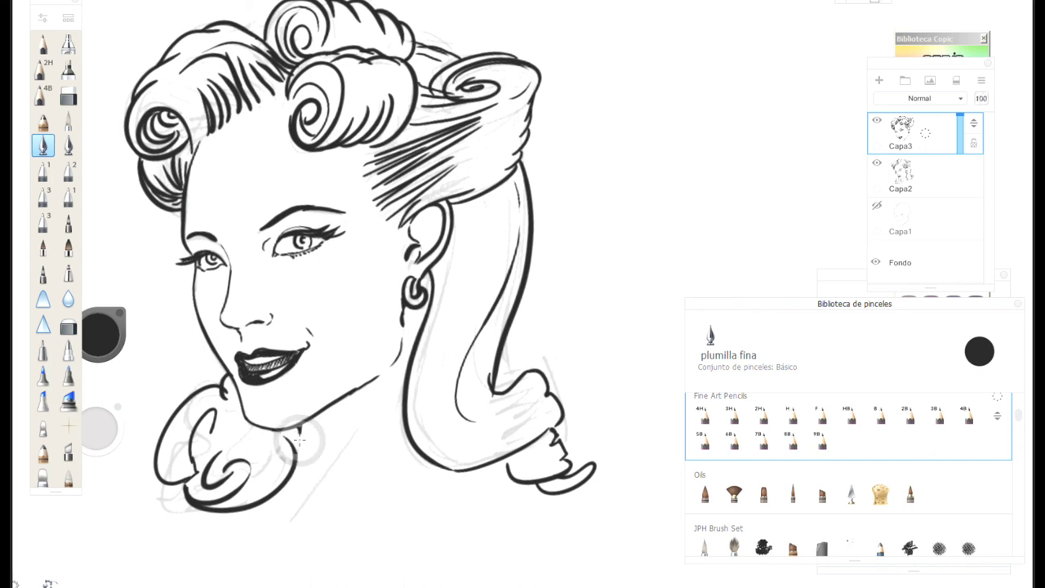
pyautogui.moveTo(299, 430); pyautogui.dragTo(272, 519)
pyautogui.moveTo(385, 378); pyautogui.dragTo(317, 499)
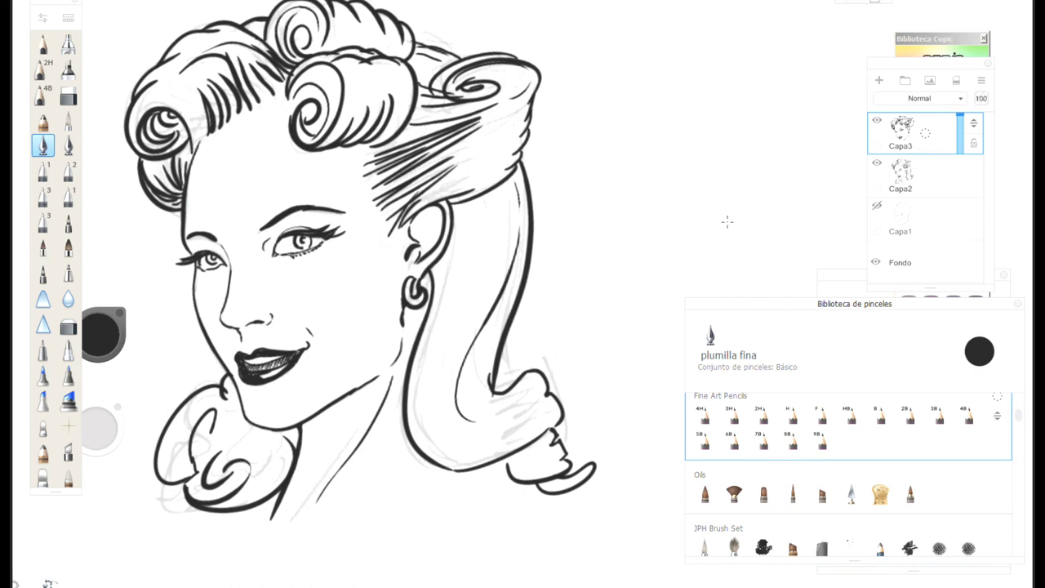
# - Hide the sketch layer Capa2 and ink the long diagonal shoulder line descending from beneath the long hair
pyautogui.click(876, 167)
pyautogui.press('space')
pyautogui.moveTo(511, 198)
pyautogui.mouseDown()
pyautogui.moveTo(497, 232)
pyautogui.moveTo(609, 285)
pyautogui.mouseUp()
pyautogui.moveTo(573, 246); pyautogui.dragTo(593, 197)
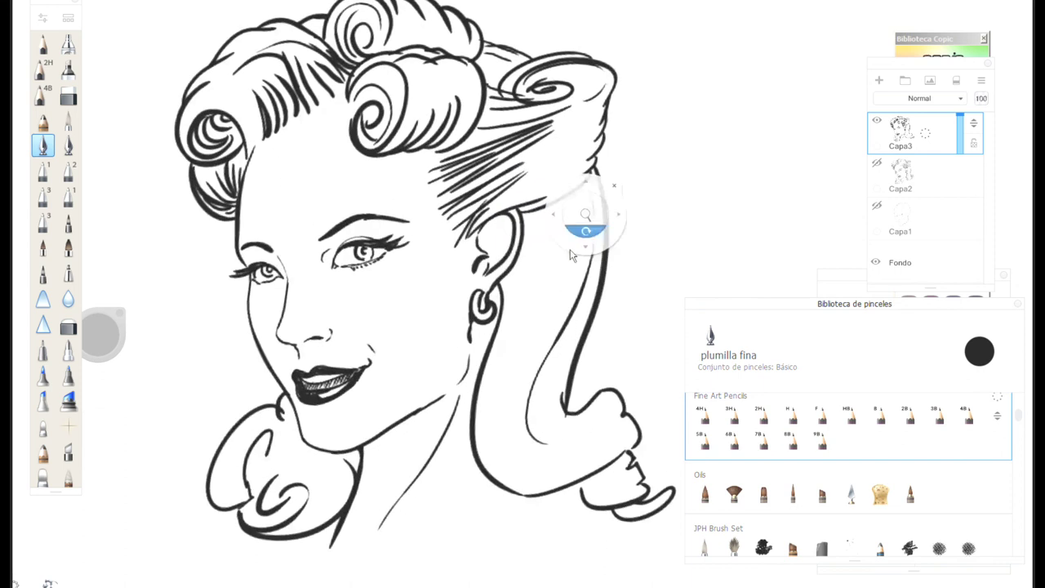
pyautogui.moveTo(568, 271); pyautogui.dragTo(591, 277)
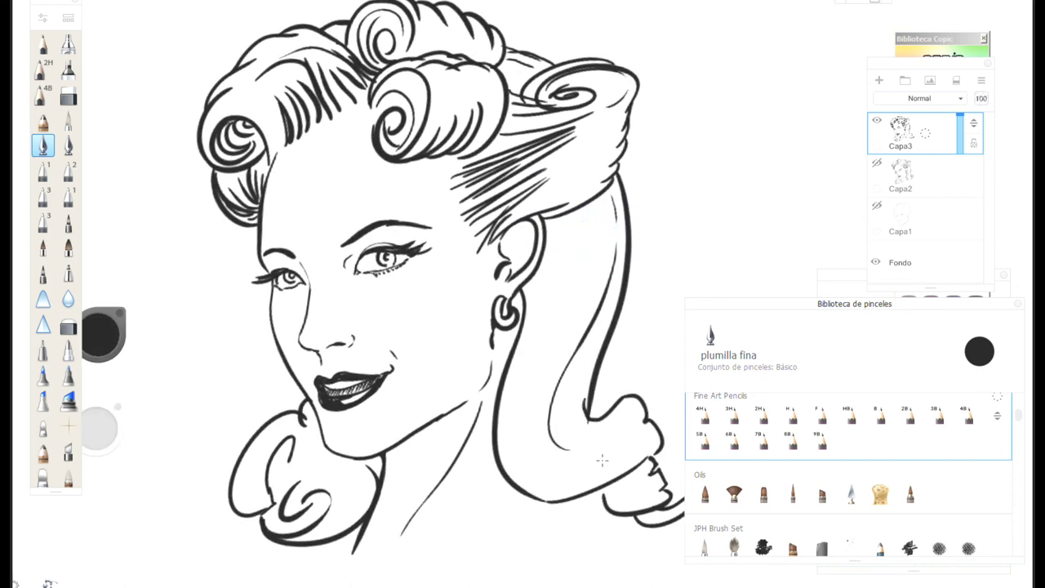
pyautogui.moveTo(593, 493); pyautogui.dragTo(486, 586)
pyautogui.press('space')
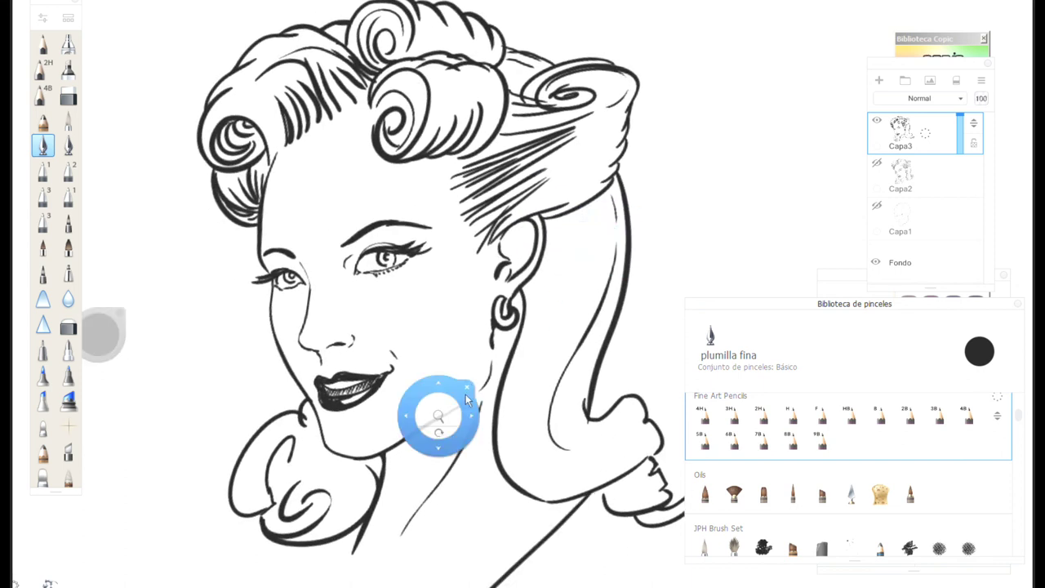
pyautogui.moveTo(408, 430)
pyautogui.mouseDown()
pyautogui.moveTo(382, 453)
pyautogui.moveTo(455, 330)
pyautogui.mouseUp()
pyautogui.press('space')
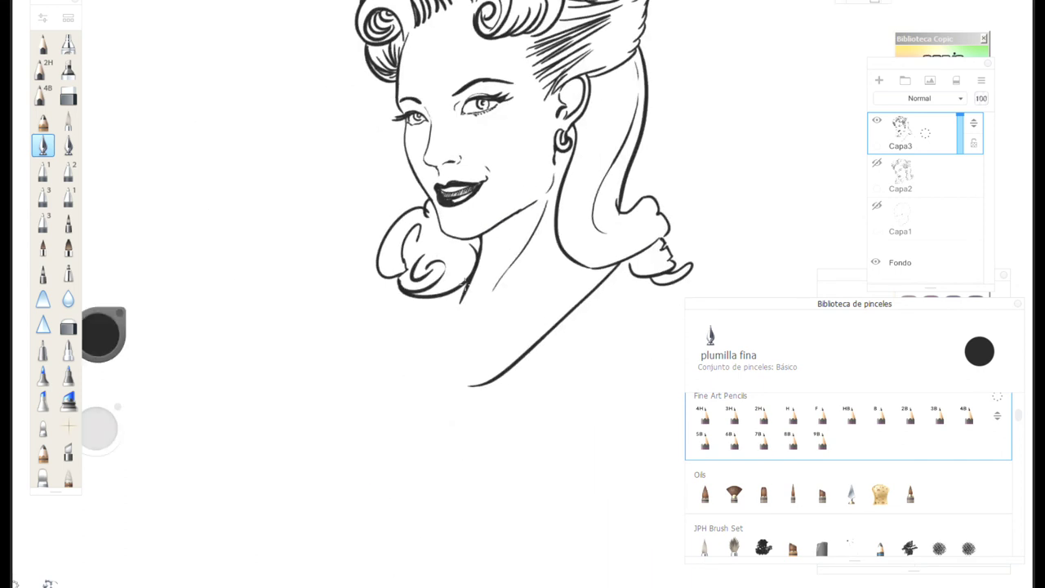
# - Ink the pointed contour below the neck with its small crease strokes, and the outer lines beneath the far curls
pyautogui.moveTo(437, 297)
pyautogui.mouseDown()
pyautogui.moveTo(426, 324)
pyautogui.moveTo(374, 374)
pyautogui.moveTo(340, 461)
pyautogui.moveTo(408, 395)
pyautogui.moveTo(499, 374)
pyautogui.mouseUp()
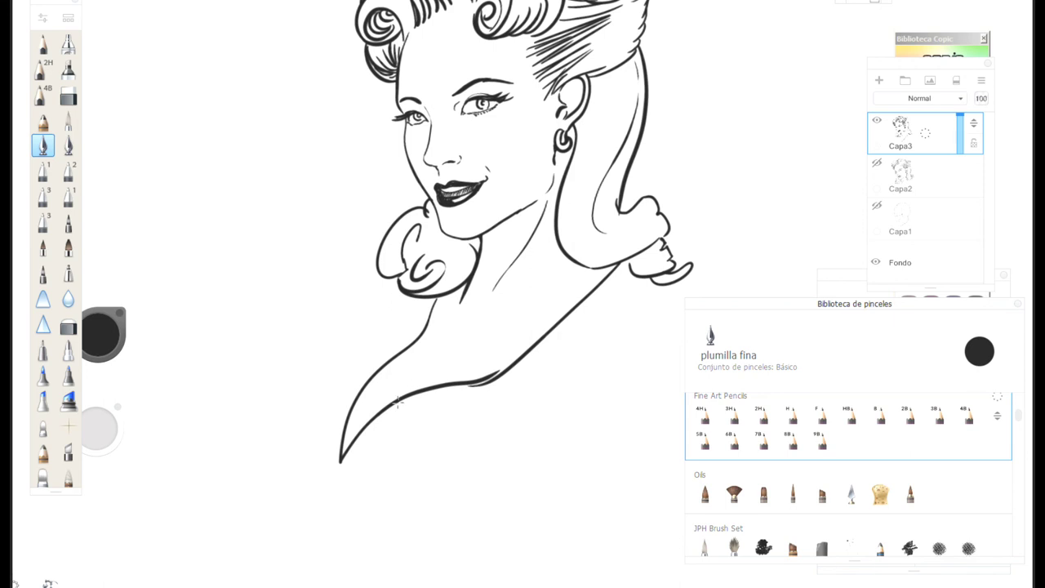
pyautogui.moveTo(402, 396); pyautogui.dragTo(447, 355)
pyautogui.moveTo(415, 296)
pyautogui.mouseDown()
pyautogui.moveTo(352, 376)
pyautogui.moveTo(348, 280)
pyautogui.moveTo(386, 264)
pyautogui.mouseUp()
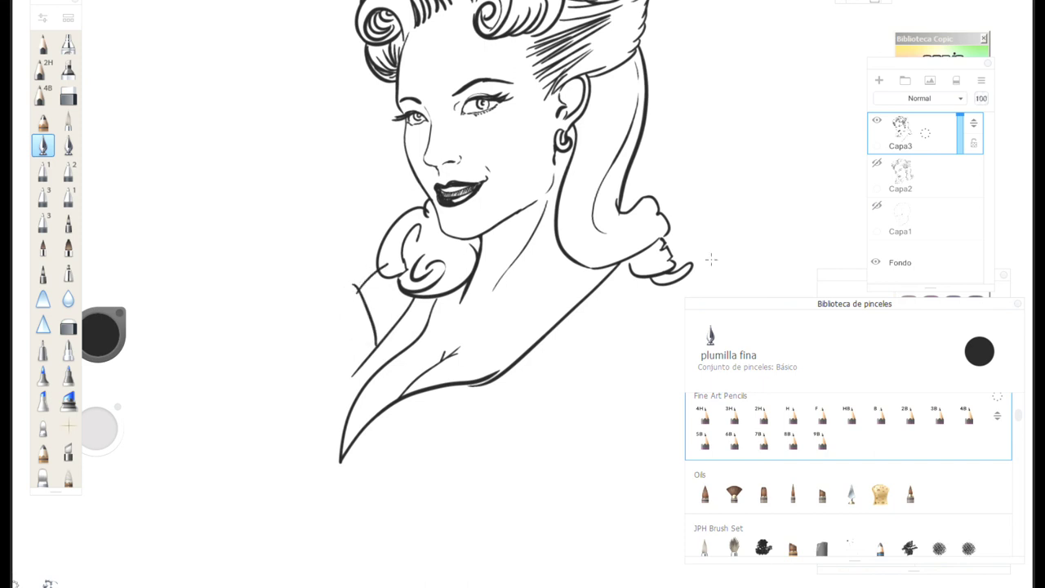
# - Sign the drawing along the underside of the shoulder line with the artist's signature and the year 2019
pyautogui.press('space')
pyautogui.moveTo(599, 354); pyautogui.dragTo(544, 439)
pyautogui.moveTo(550, 379); pyautogui.dragTo(602, 331)
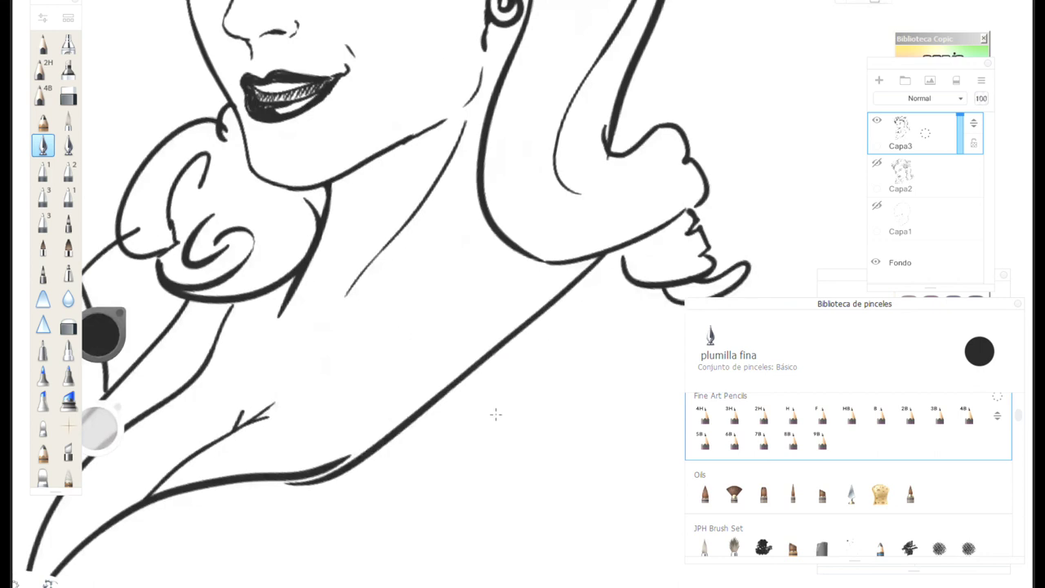
pyautogui.moveTo(484, 377); pyautogui.dragTo(492, 412)
pyautogui.moveTo(490, 363)
pyautogui.mouseDown()
pyautogui.moveTo(502, 416)
pyautogui.moveTo(500, 399)
pyautogui.moveTo(493, 448)
pyautogui.moveTo(530, 349)
pyautogui.moveTo(548, 352)
pyautogui.moveTo(556, 330)
pyautogui.moveTo(583, 343)
pyautogui.mouseUp()
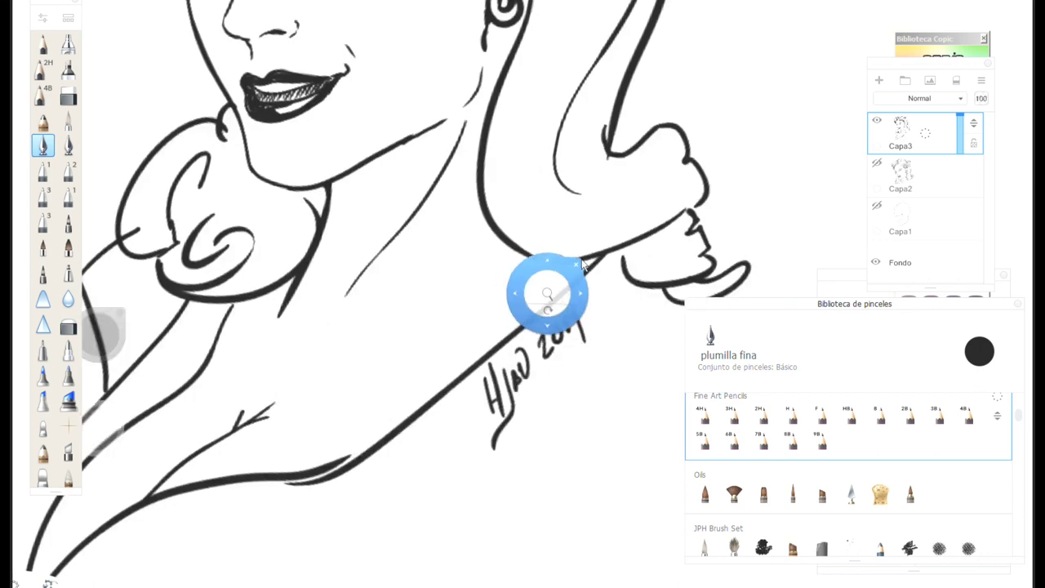
pyautogui.moveTo(519, 302)
pyautogui.mouseDown()
pyautogui.moveTo(557, 310)
pyautogui.moveTo(564, 380)
pyautogui.moveTo(555, 391)
pyautogui.moveTo(560, 378)
pyautogui.moveTo(569, 382)
pyautogui.moveTo(590, 438)
pyautogui.mouseUp()
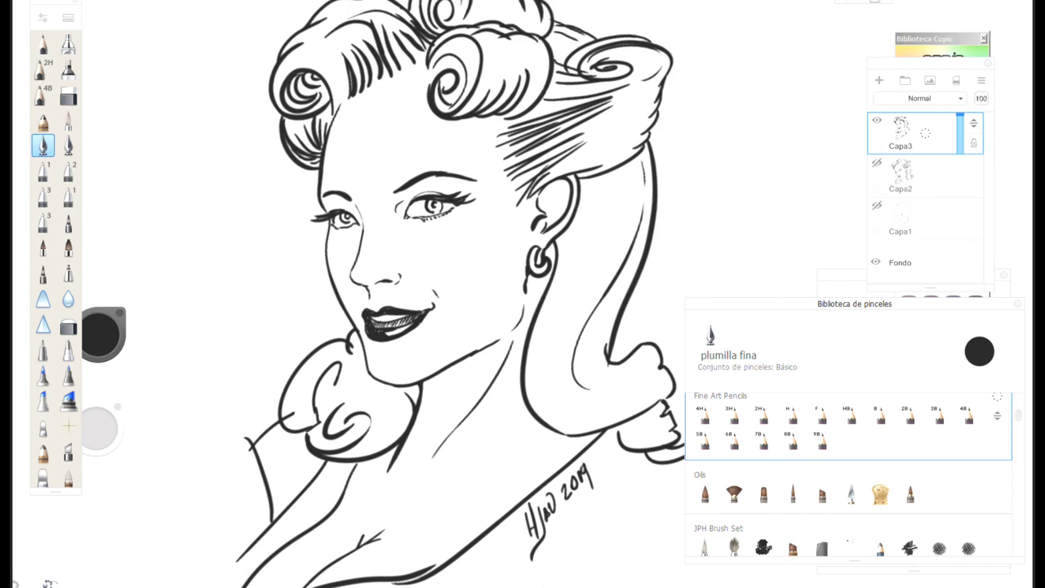
pyautogui.hotkey('alt', 'Tab')
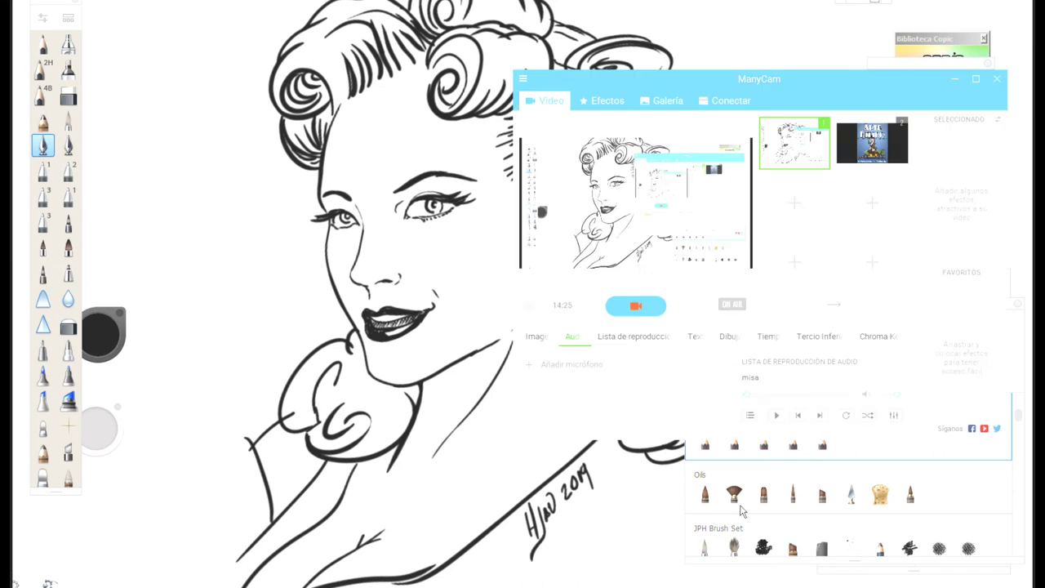